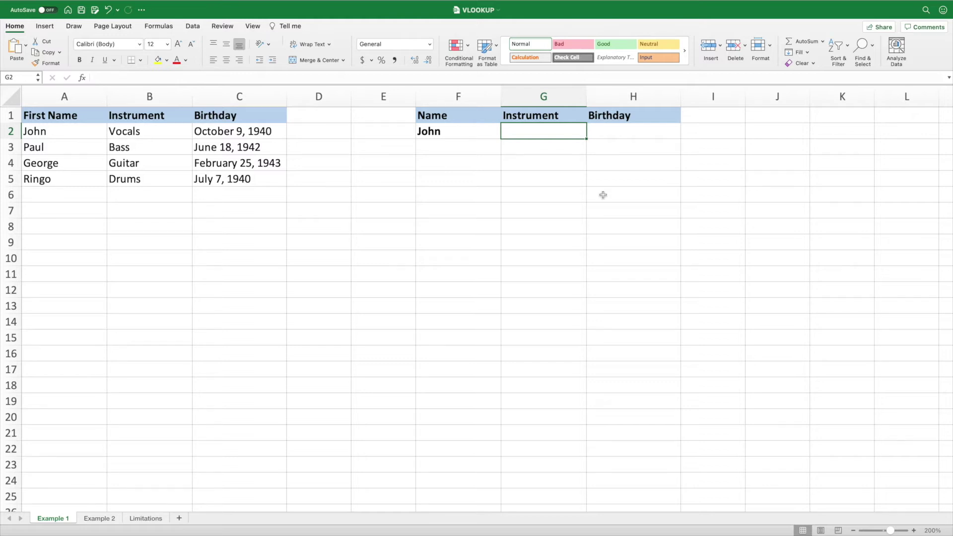
Enter an exact-match VLOOKUP in G2 that looks up F2 in the absolute range $A$2:$B$5 and returns column 2, with FALSE as the last argument
{"action": "type", "text": "=vlo"}
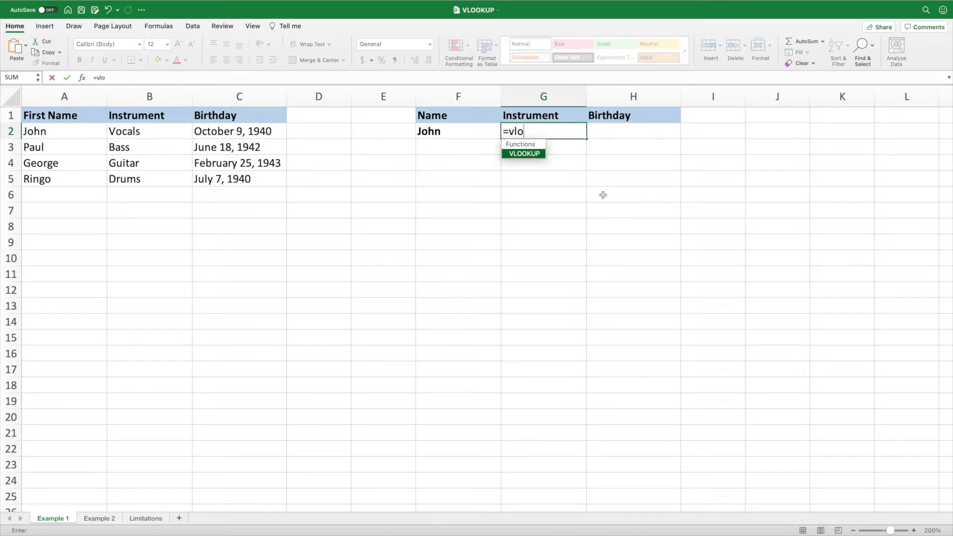
{"action": "type", "text": "okup("}
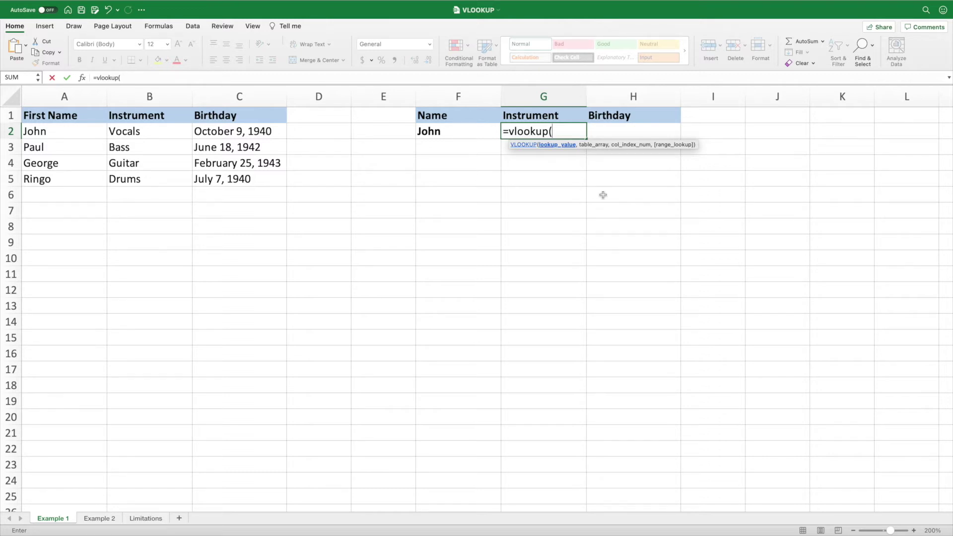
{"action": "left_click", "coordinate": [481, 131]}
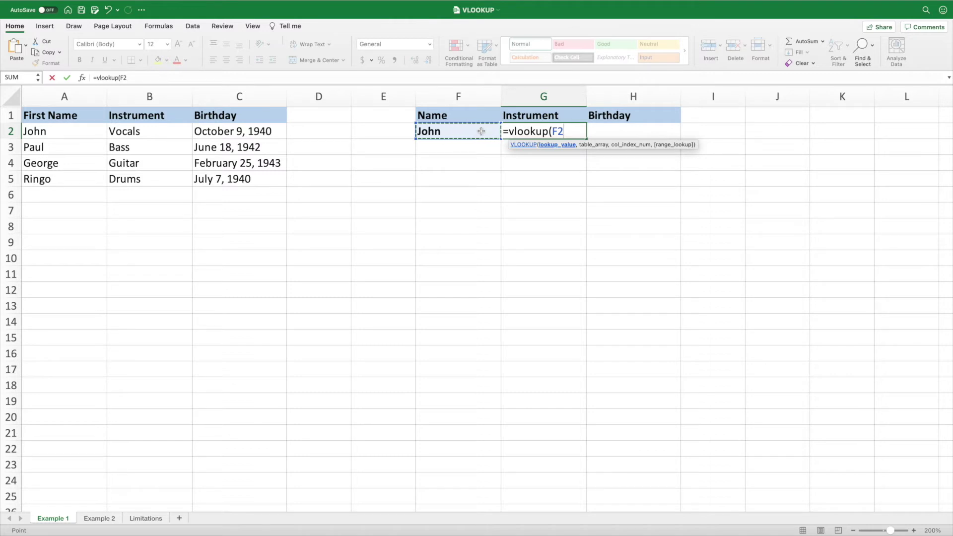
{"action": "type", "text": ","}
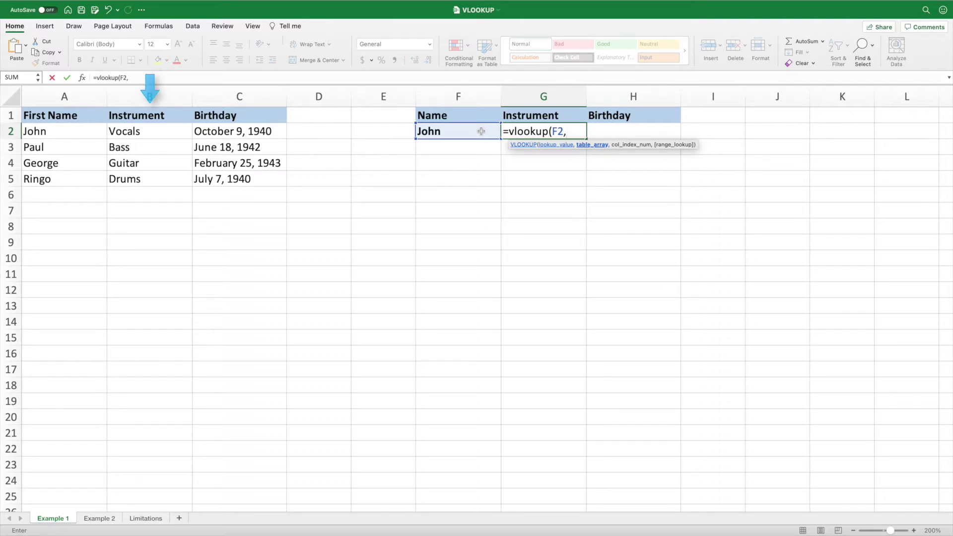
{"action": "left_click_drag", "start_coordinate": [55, 133], "coordinate": [140, 181]}
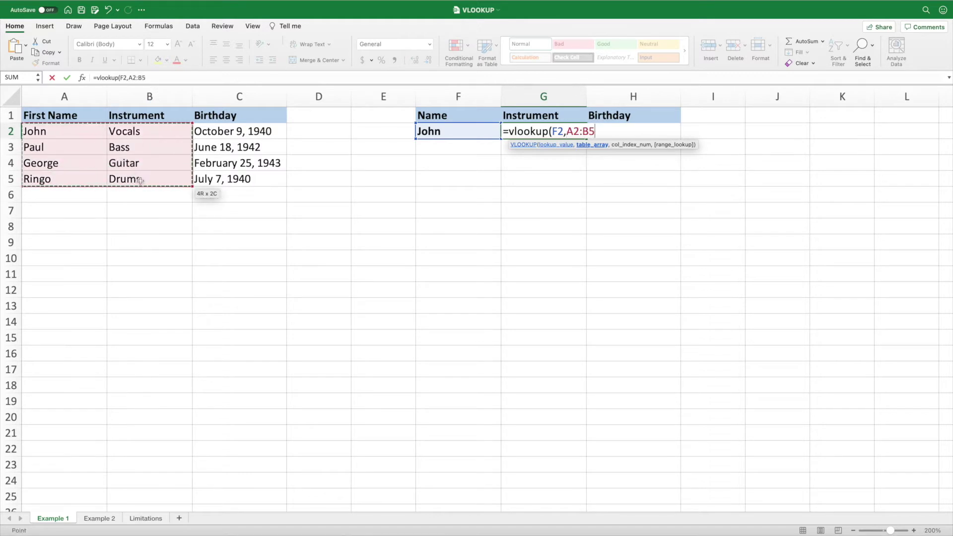
{"action": "key", "text": "F4"}
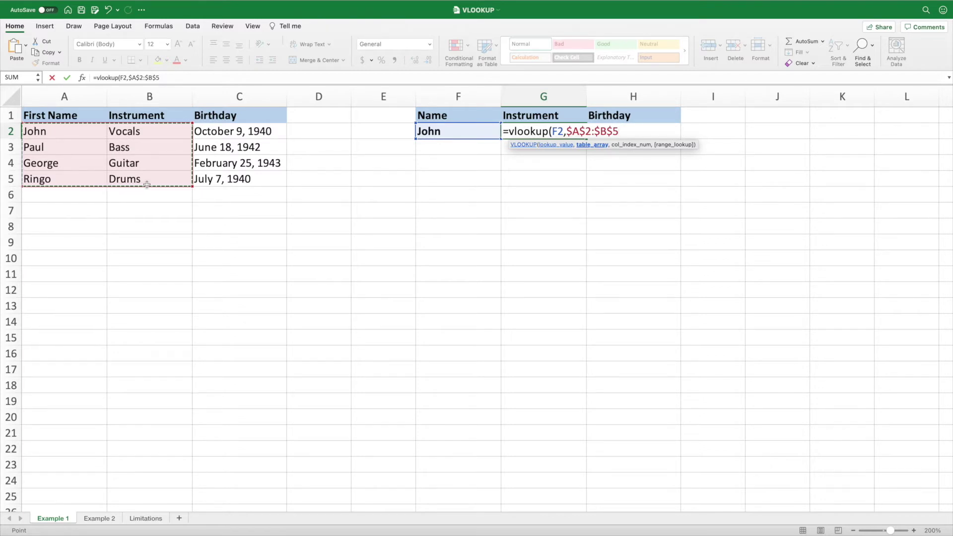
{"action": "type", "text": ",2"}
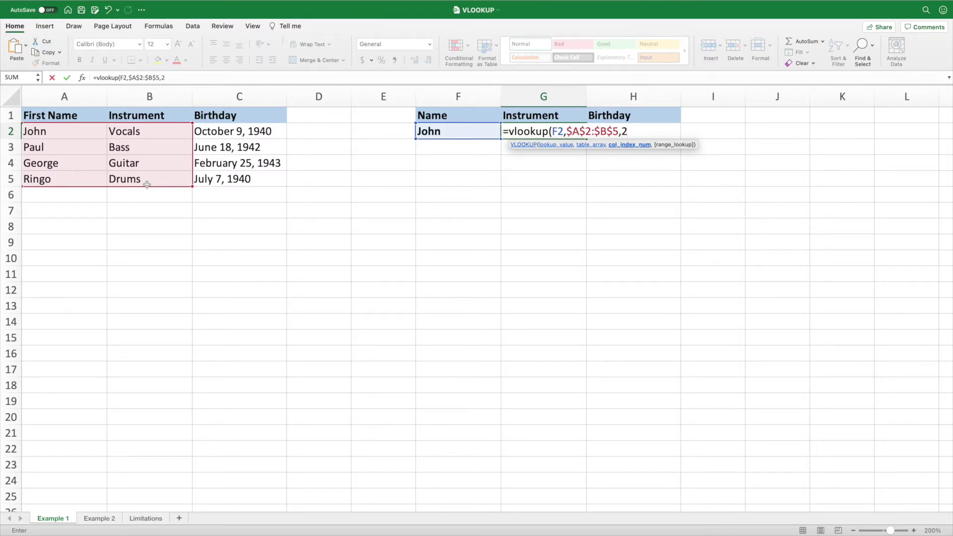
{"action": "type", "text": ","}
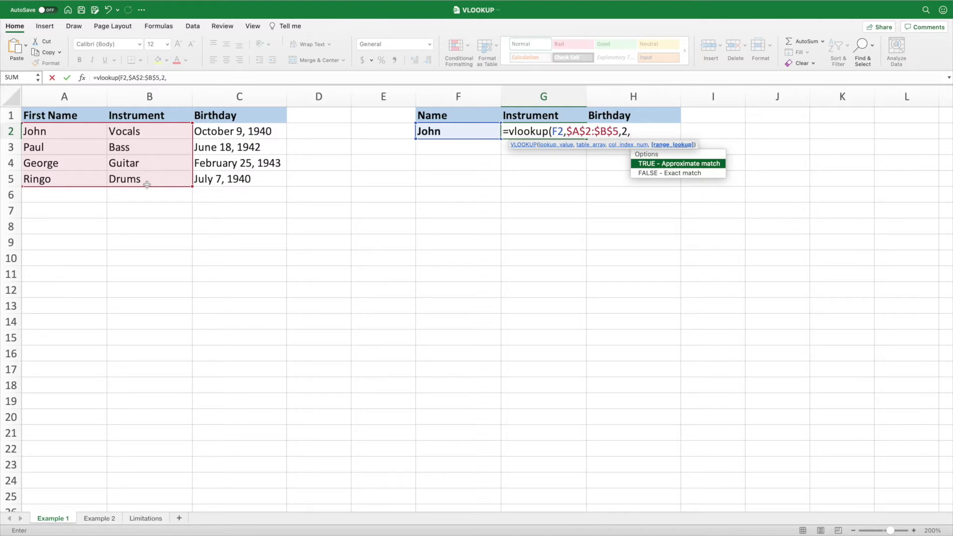
{"action": "key", "text": "Down"}
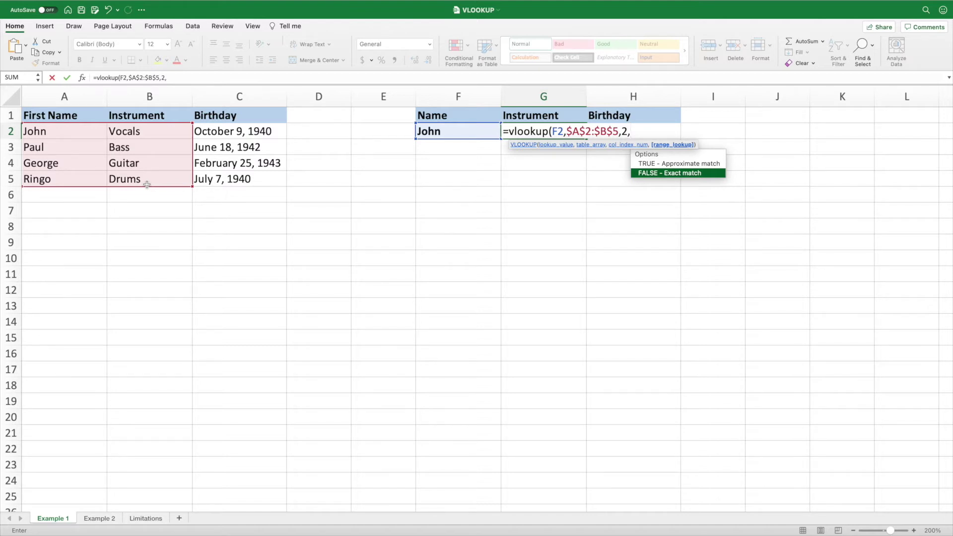
{"action": "key", "text": "Tab"}
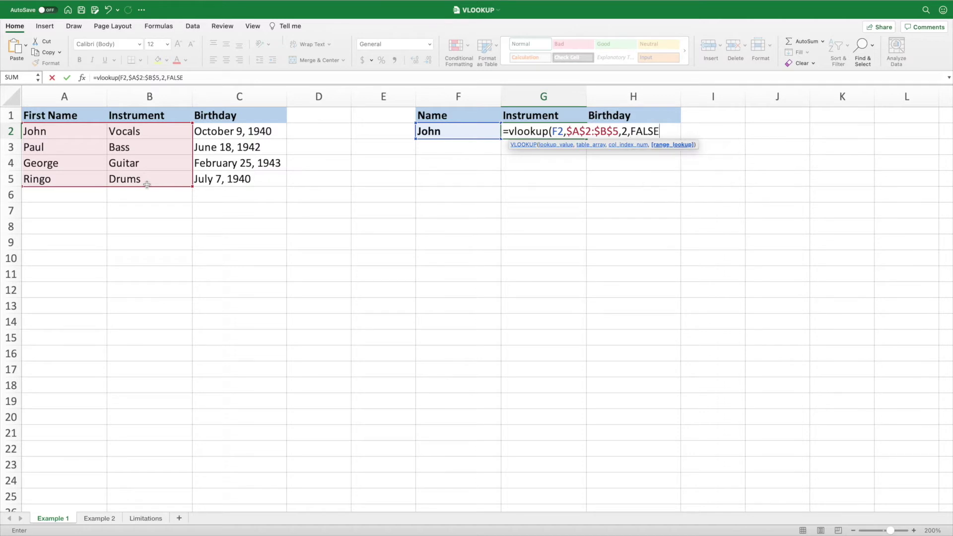
{"action": "type", "text": ")"}
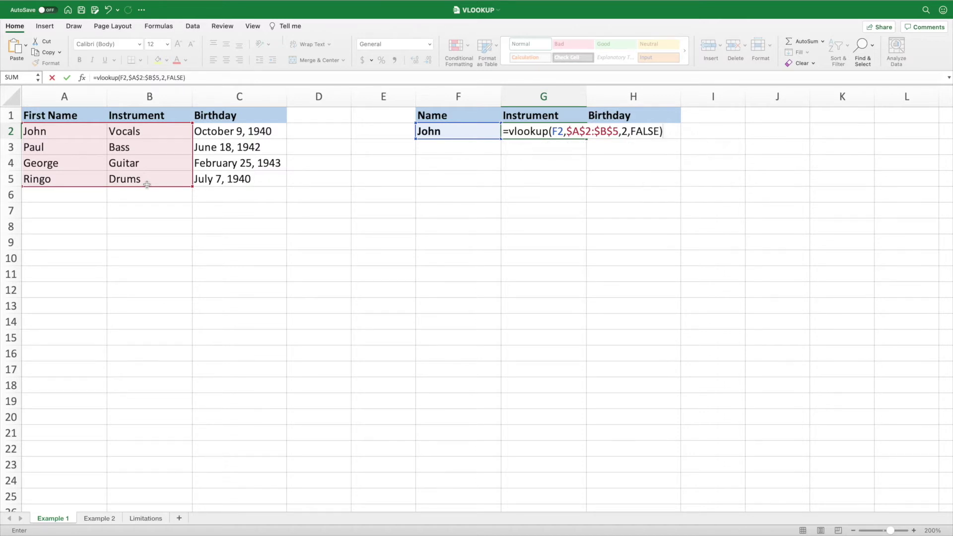
{"action": "key", "text": "Return"}
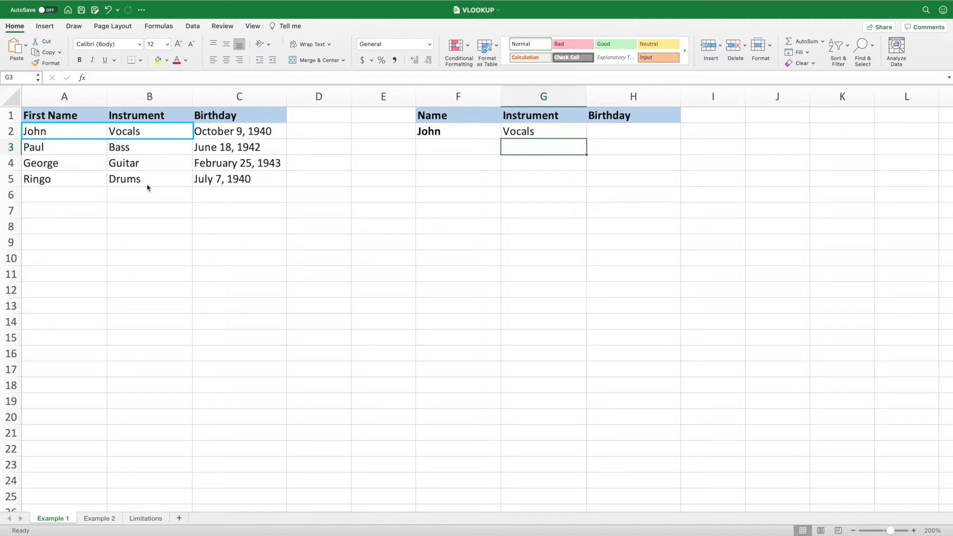
Change the lookup name in F2 to George to test the Instrument formula, and reselect G2
{"action": "key", "text": "Up"}
{"action": "key", "text": "Left"}
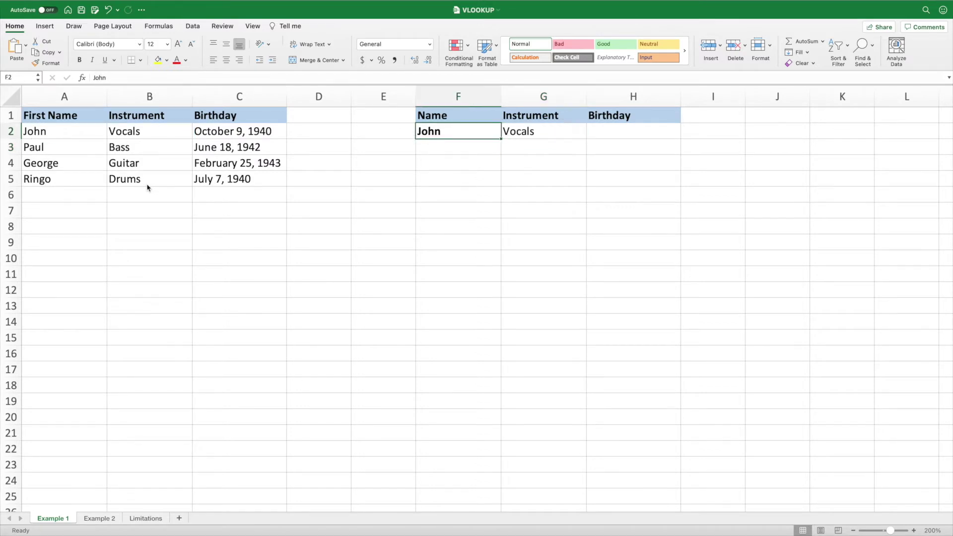
{"action": "type", "text": "George"}
{"action": "key", "text": "Return"}
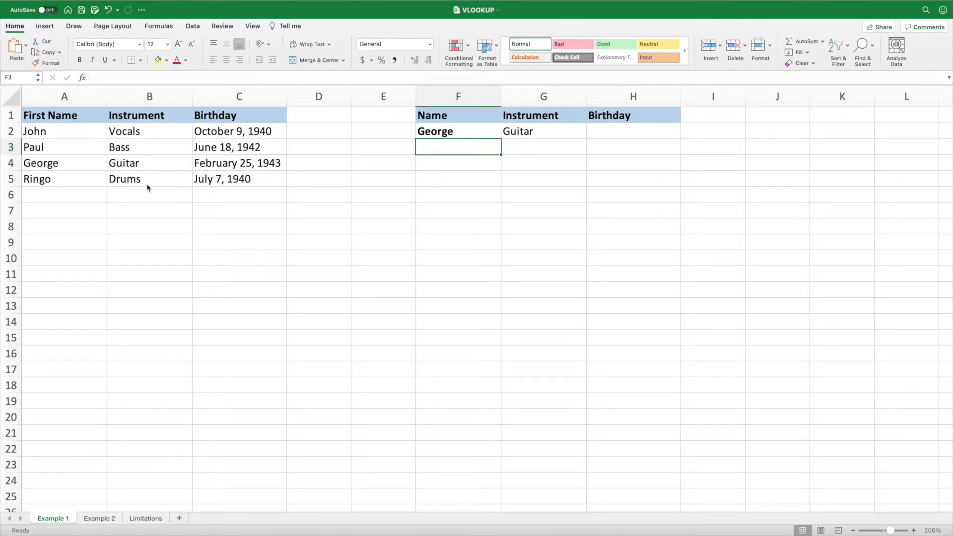
{"action": "key", "text": "Up"}
{"action": "key", "text": "Right"}
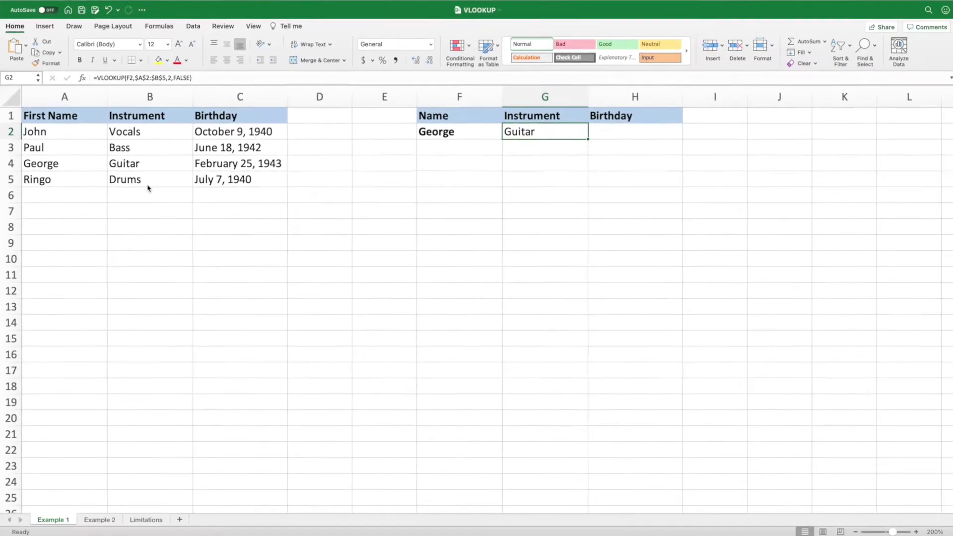
Set the lookup name in F2 back to John
{"action": "left_click", "coordinate": [467, 131]}
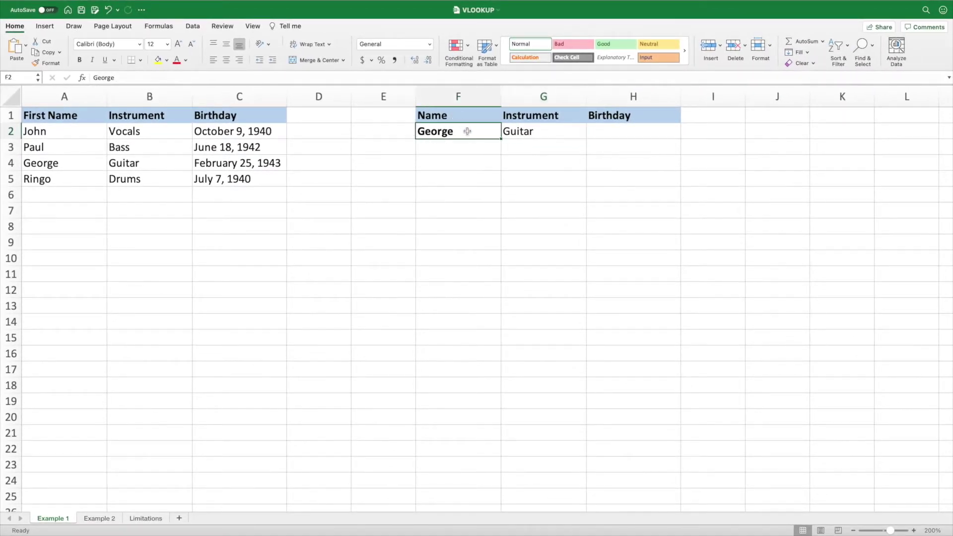
{"action": "type", "text": "John"}
{"action": "key", "text": "Return"}
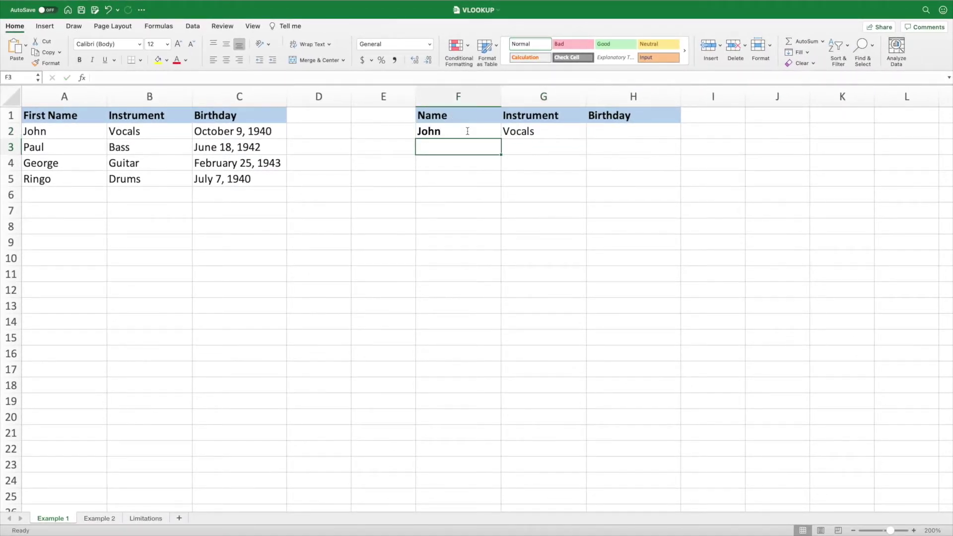
Enter a VLOOKUP in H2 that looks up F2 in columns A:D and returns column 3, with 0 for exact match
{"action": "left_click", "coordinate": [652, 131]}
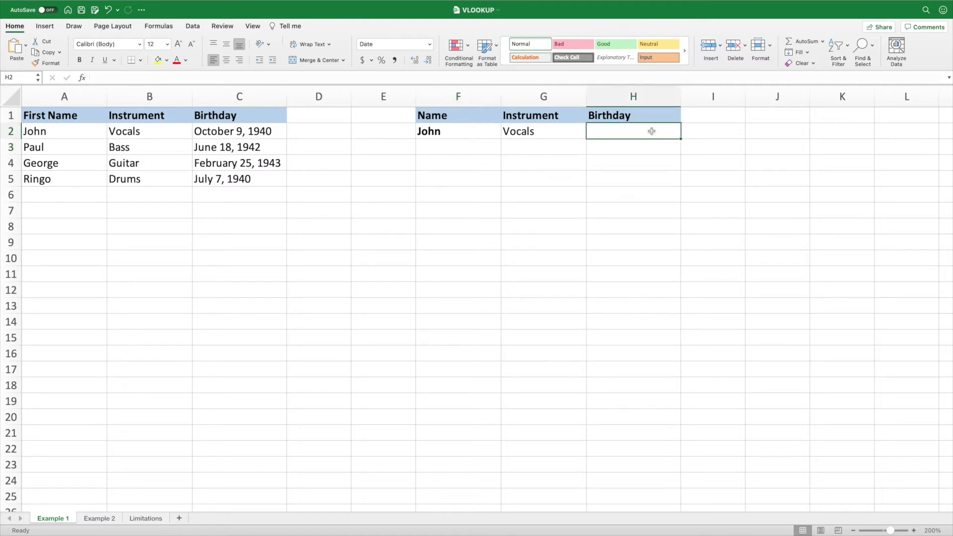
{"action": "type", "text": "=vl"}
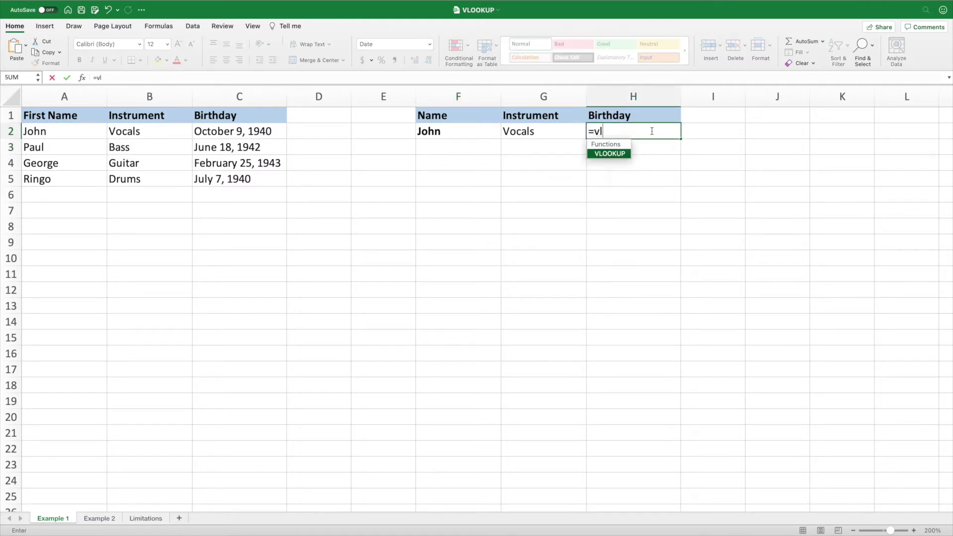
{"action": "type", "text": "ookup("}
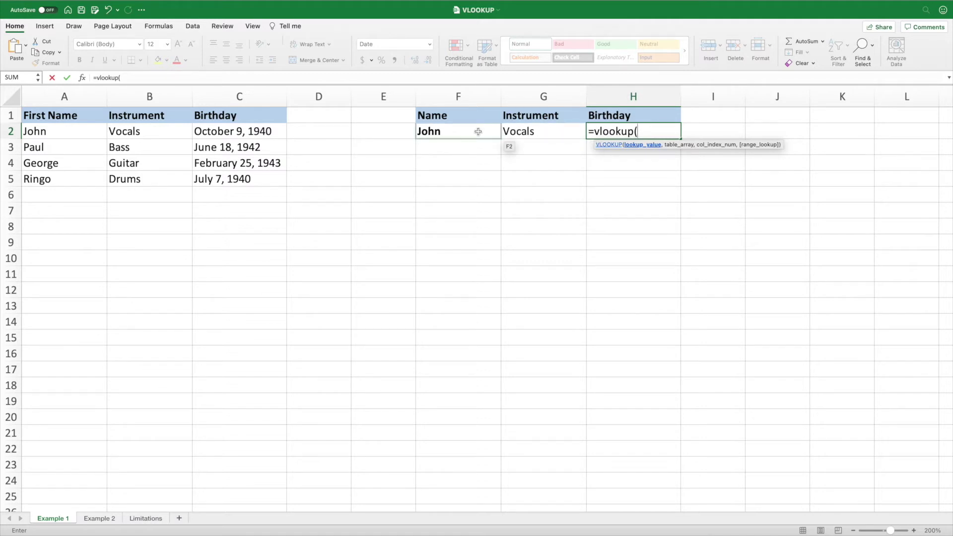
{"action": "left_click", "coordinate": [478, 132]}
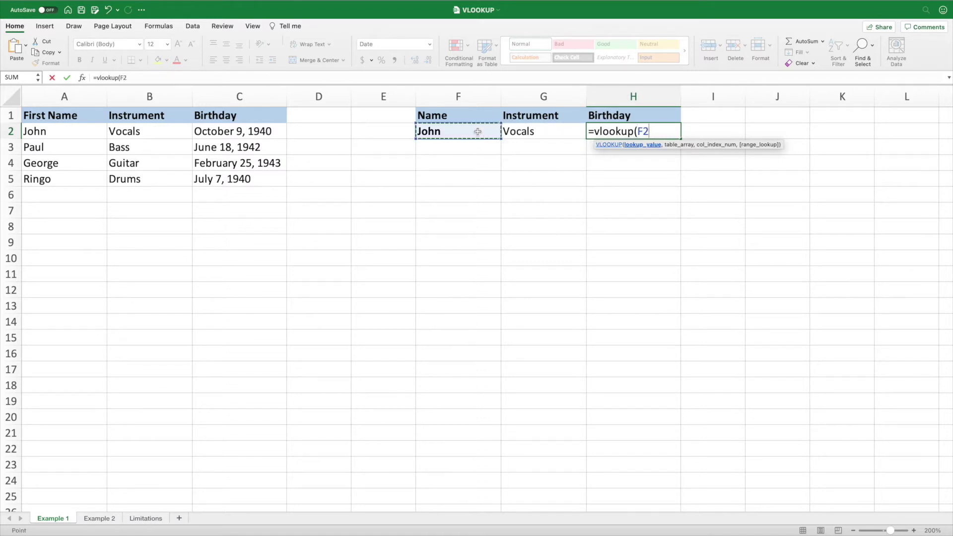
{"action": "type", "text": ","}
{"action": "left_click_drag", "start_coordinate": [64, 96], "coordinate": [319, 102]}
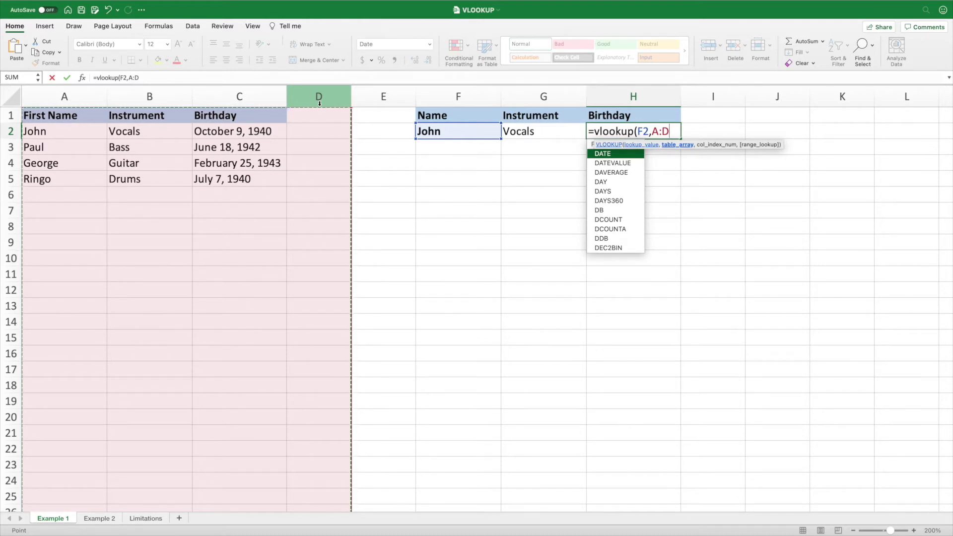
{"action": "type", "text": ",3"}
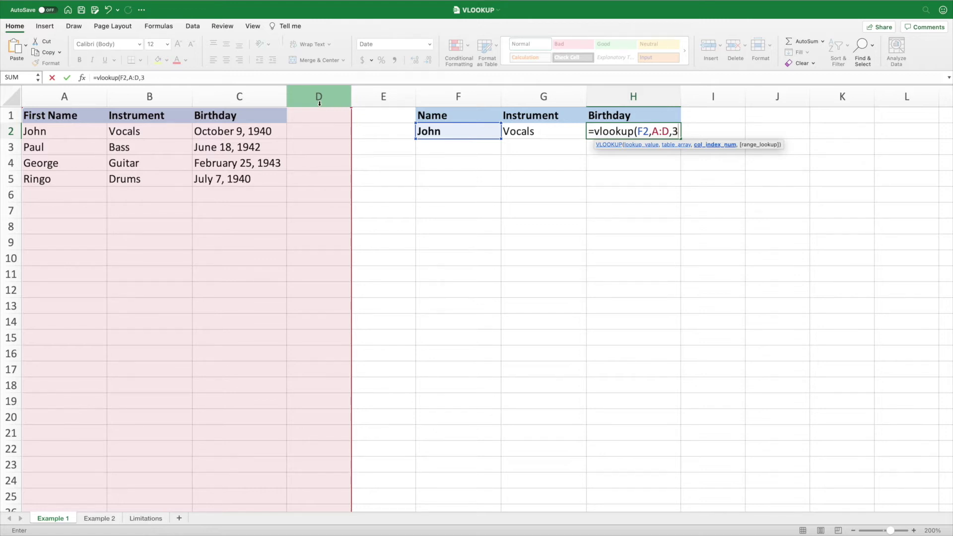
{"action": "type", "text": ",0"}
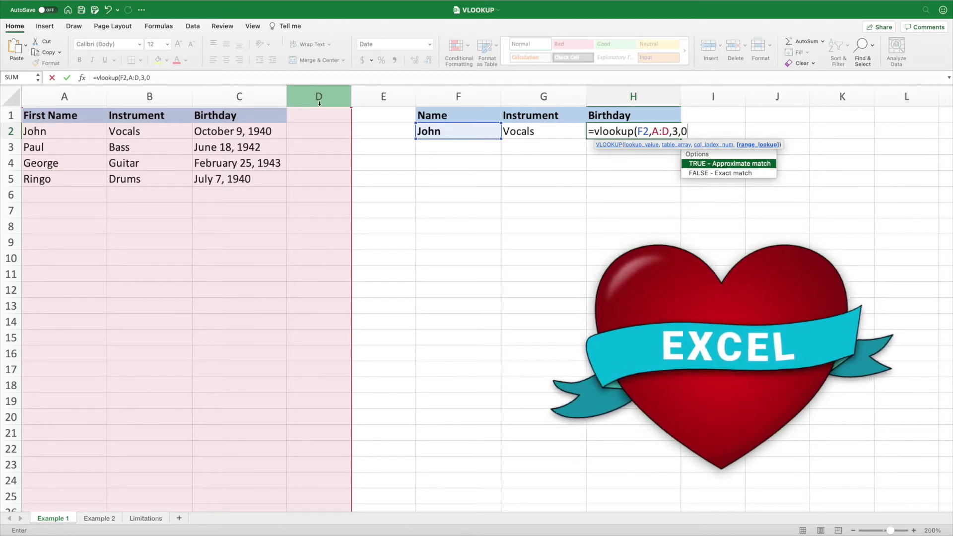
{"action": "type", "text": ")"}
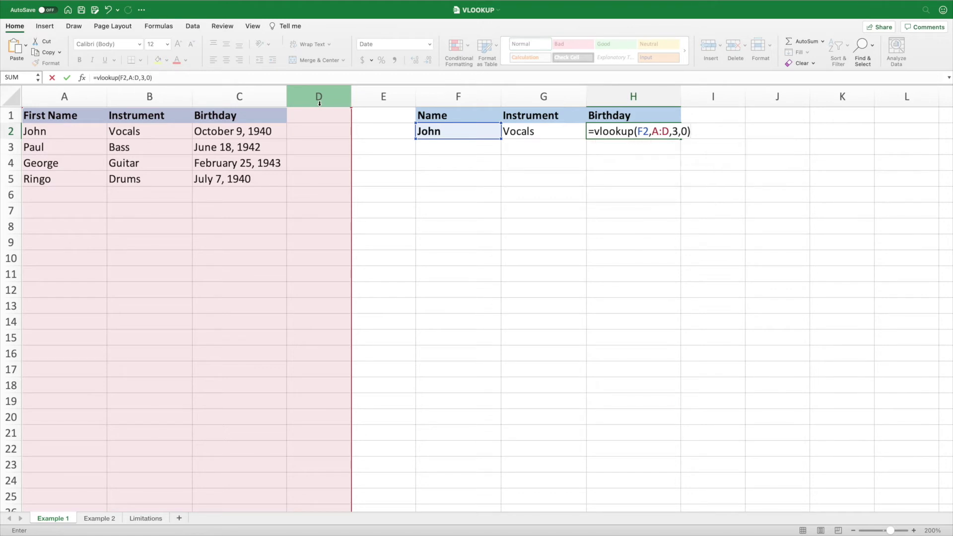
{"action": "key", "text": "Return"}
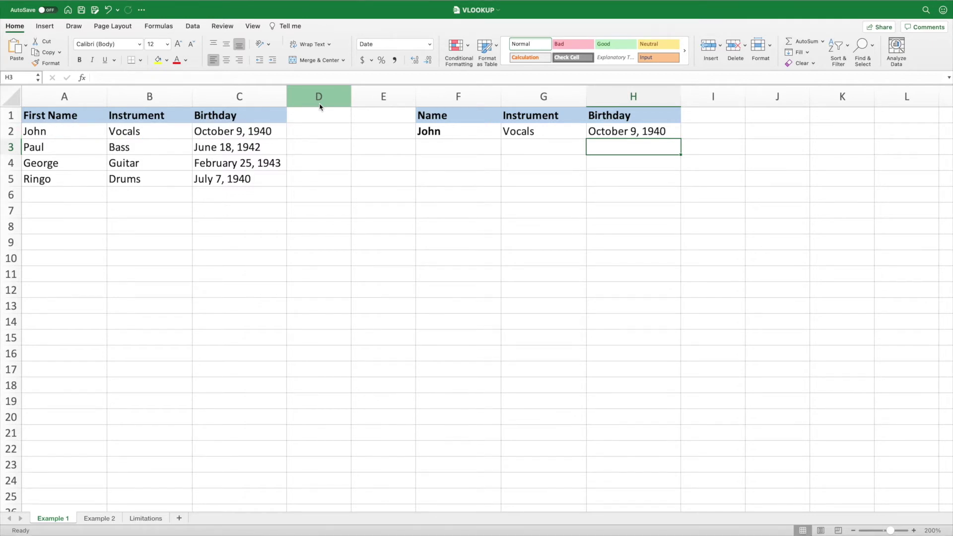
Change the lookup name in F2 to Paul to test both lookup formulas
{"action": "left_click", "coordinate": [485, 135]}
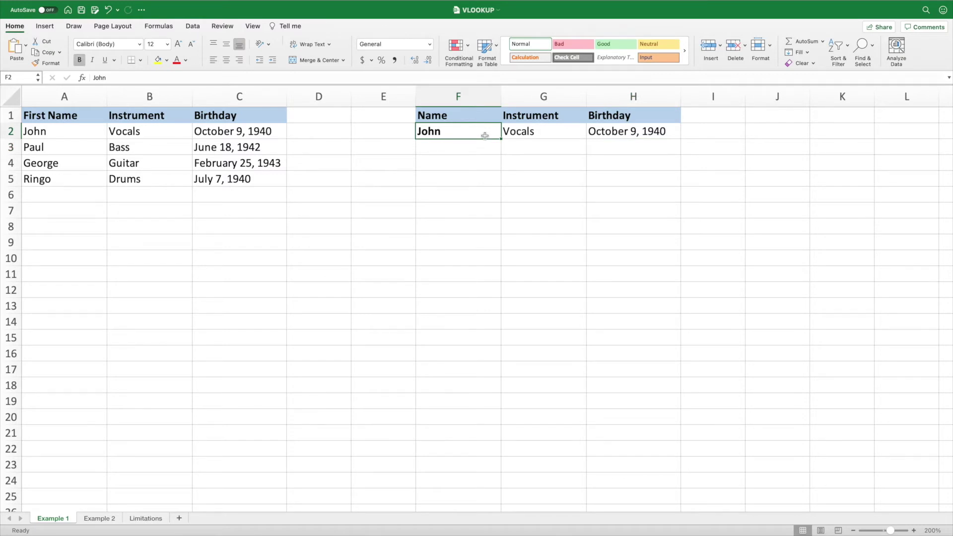
{"action": "type", "text": "Paul"}
{"action": "key", "text": "Return"}
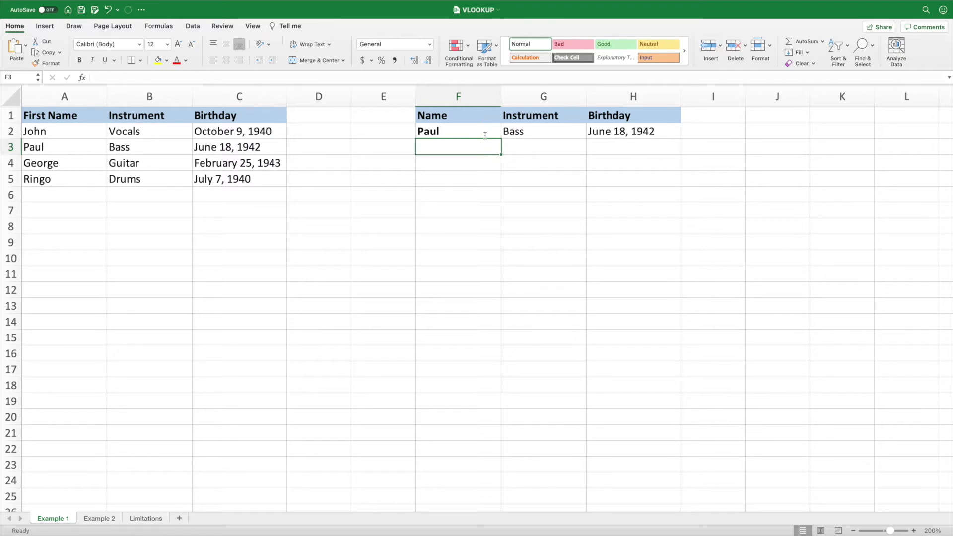
Change the range_lookup argument of the Instrument formula in G2 to TRUE for an approximate match
{"action": "left_click", "coordinate": [560, 134]}
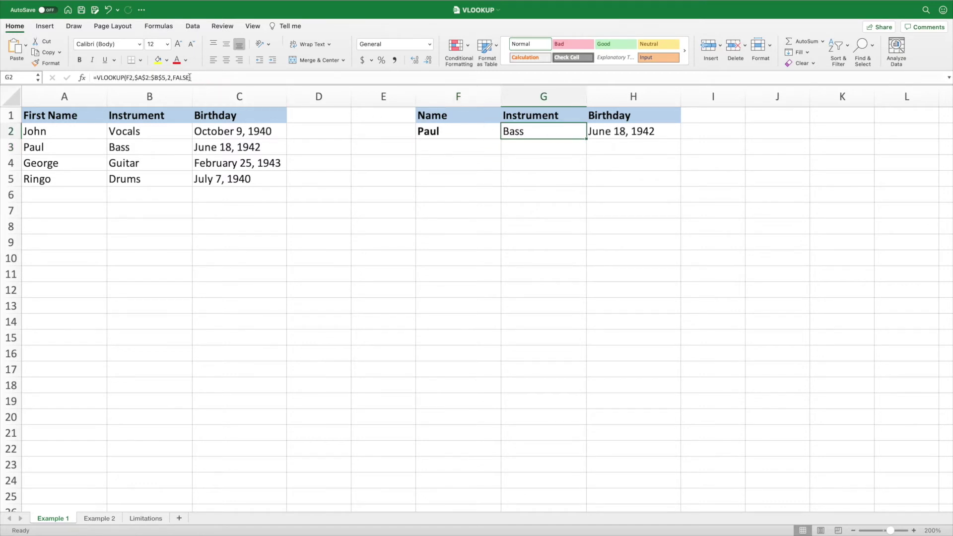
{"action": "left_click_drag", "start_coordinate": [191, 77], "coordinate": [173, 77]}
{"action": "type", "text": "true"}
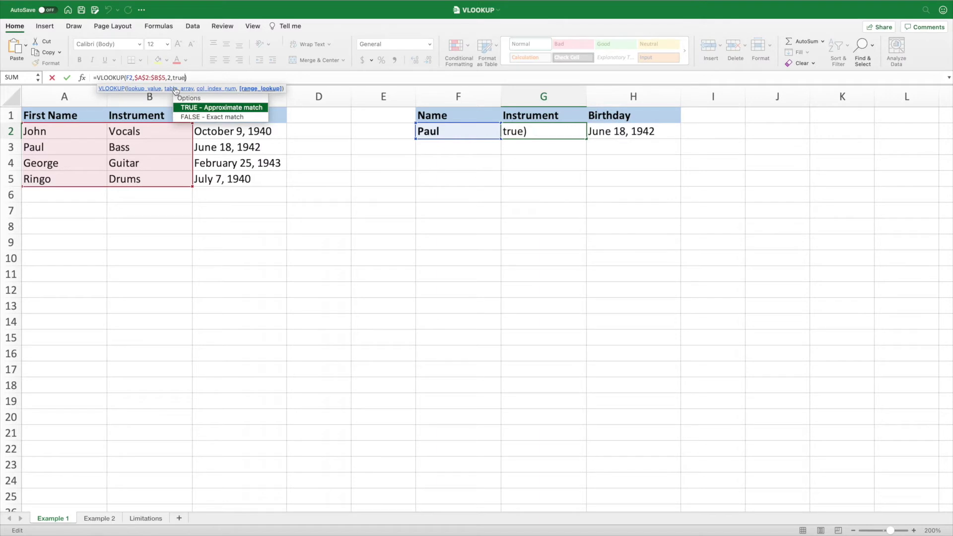
{"action": "key", "text": "Return"}
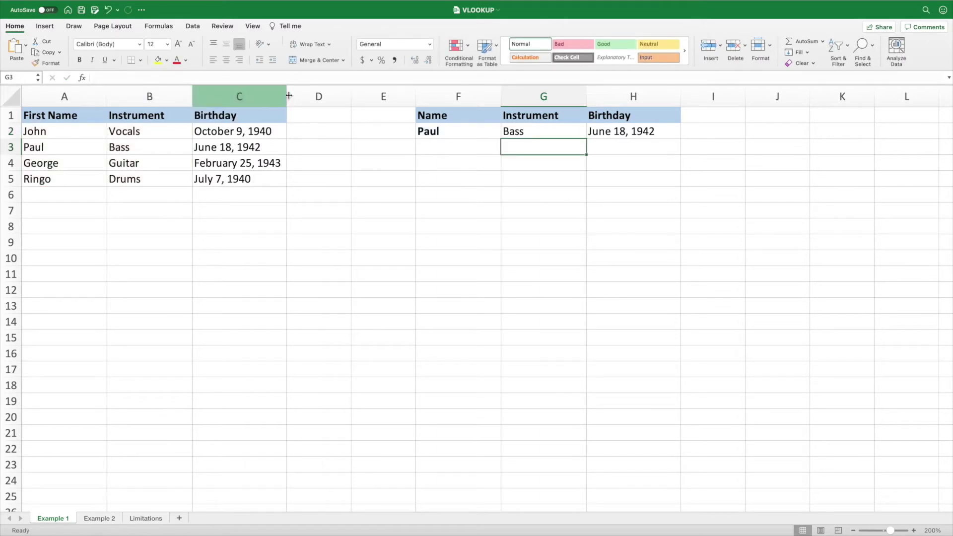
Change the range_lookup argument of the Birthday formula in H2 to 1 for an approximate match
{"action": "left_click", "coordinate": [670, 130]}
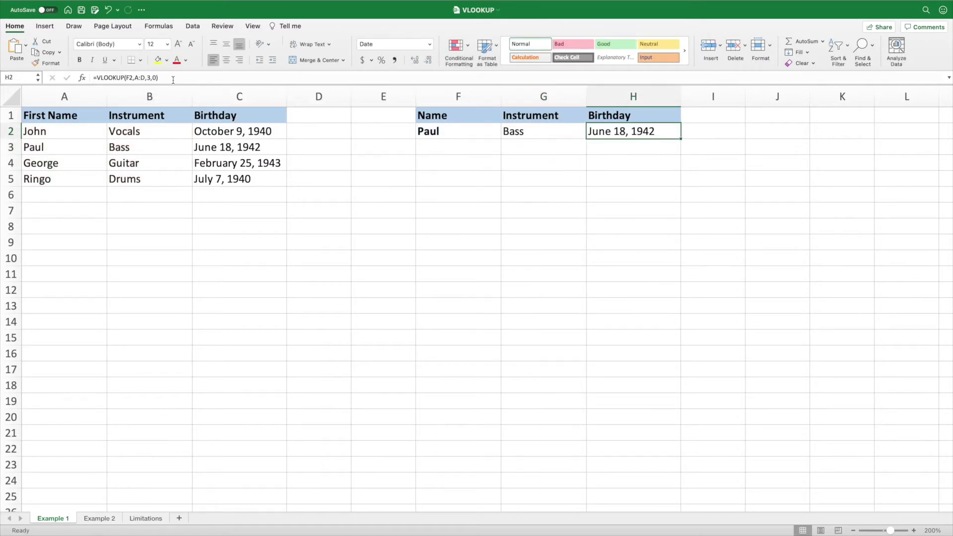
{"action": "left_click", "coordinate": [156, 78]}
{"action": "key", "text": "BackSpace"}
{"action": "type", "text": "1"}
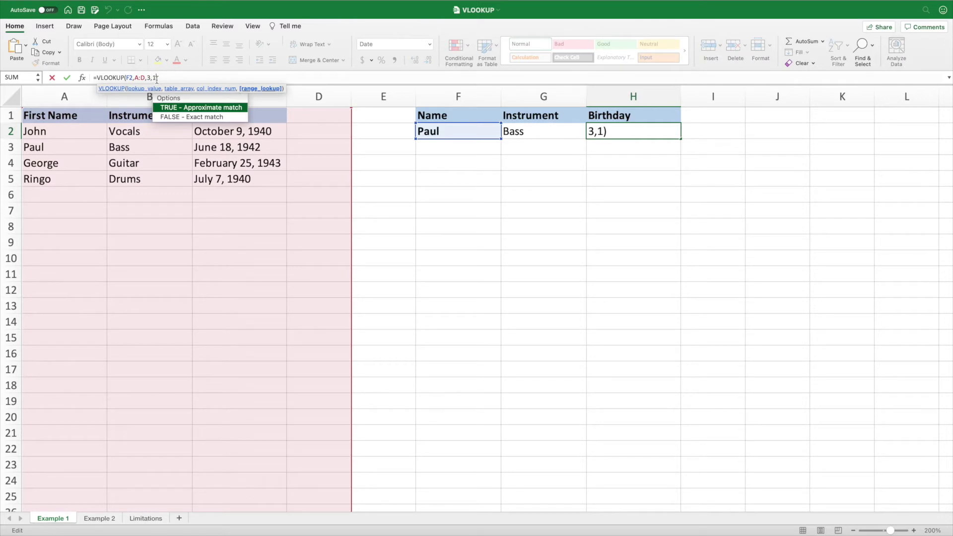
{"action": "key", "text": "Return"}
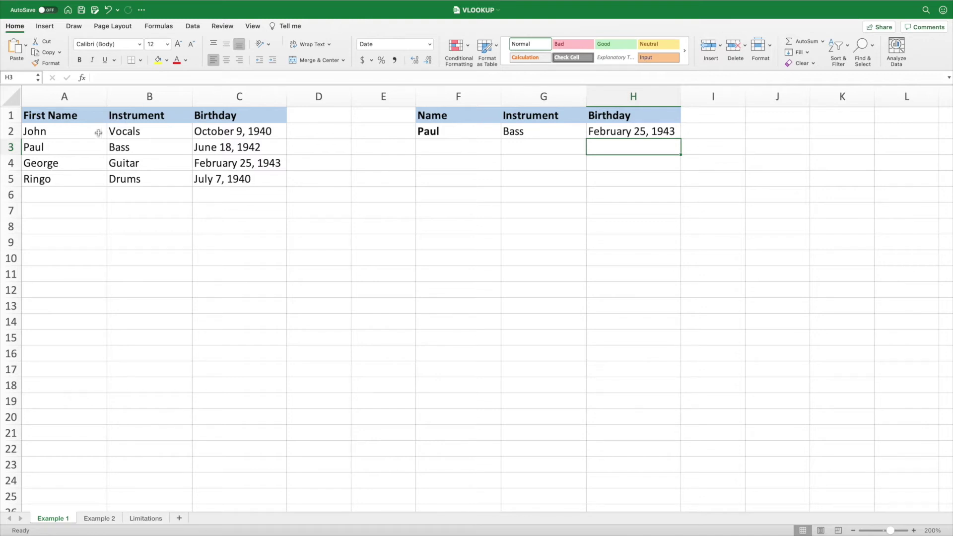
Sort the table in A1:C5 by First Name from A to Z
{"action": "left_click", "coordinate": [79, 118]}
{"action": "left_click_drag", "start_coordinate": [84, 119], "coordinate": [220, 175]}
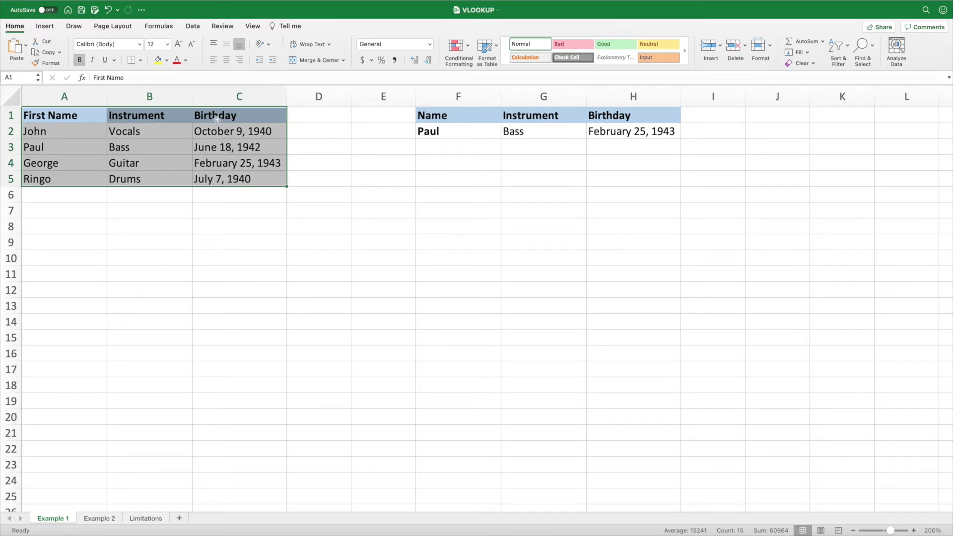
{"action": "left_click", "coordinate": [195, 27]}
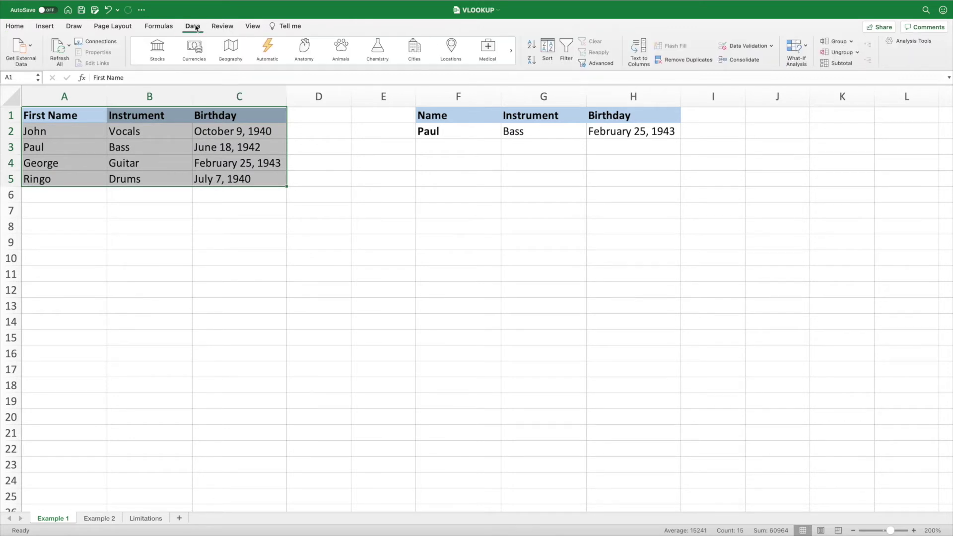
{"action": "left_click", "coordinate": [547, 47]}
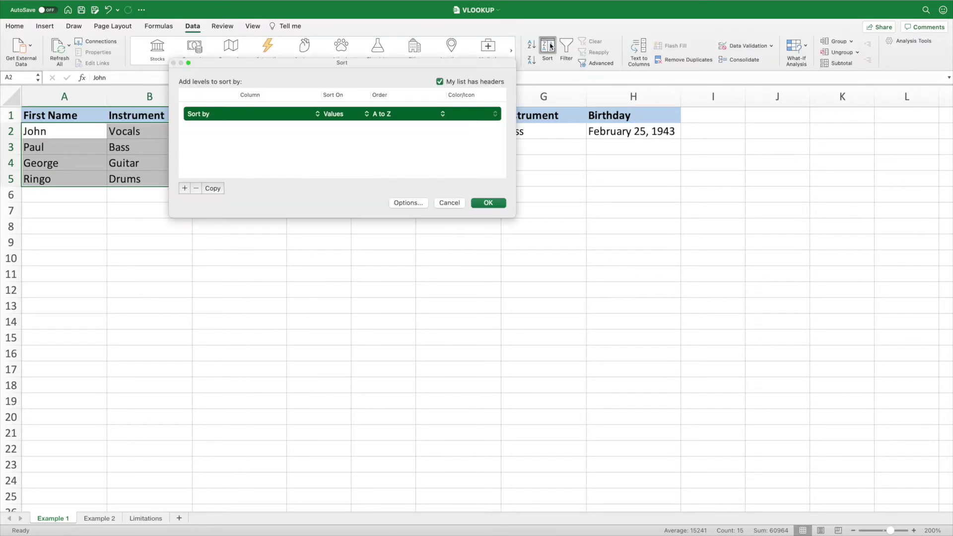
{"action": "left_click", "coordinate": [315, 115]}
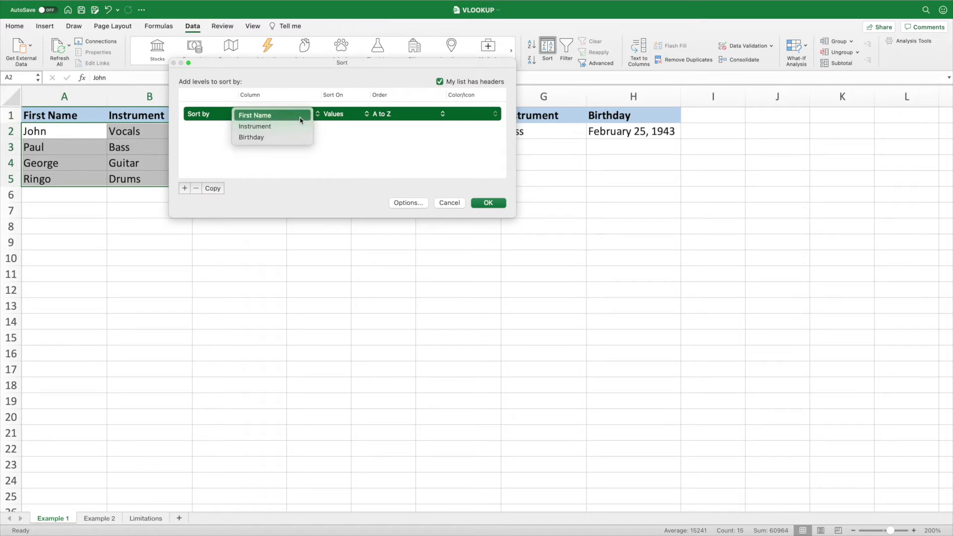
{"action": "left_click", "coordinate": [300, 119]}
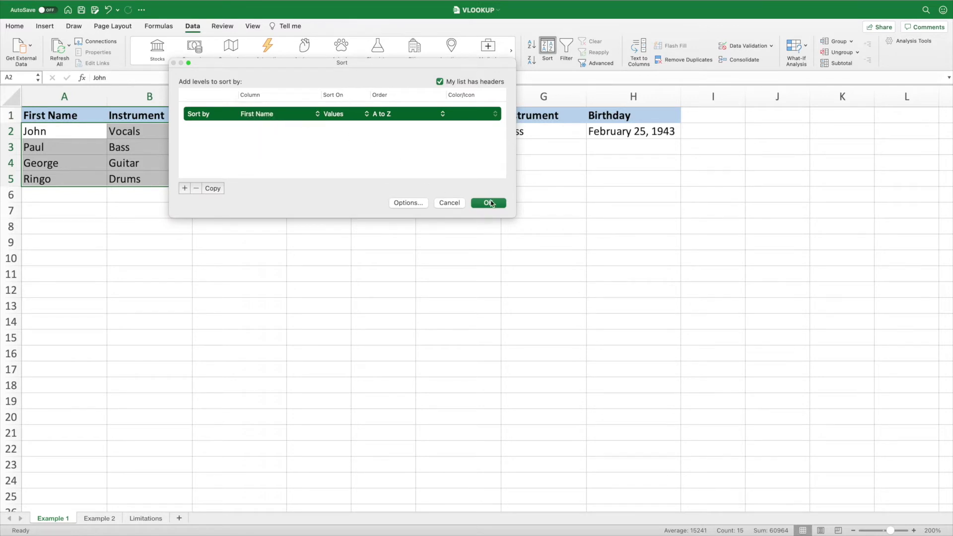
{"action": "left_click", "coordinate": [489, 203]}
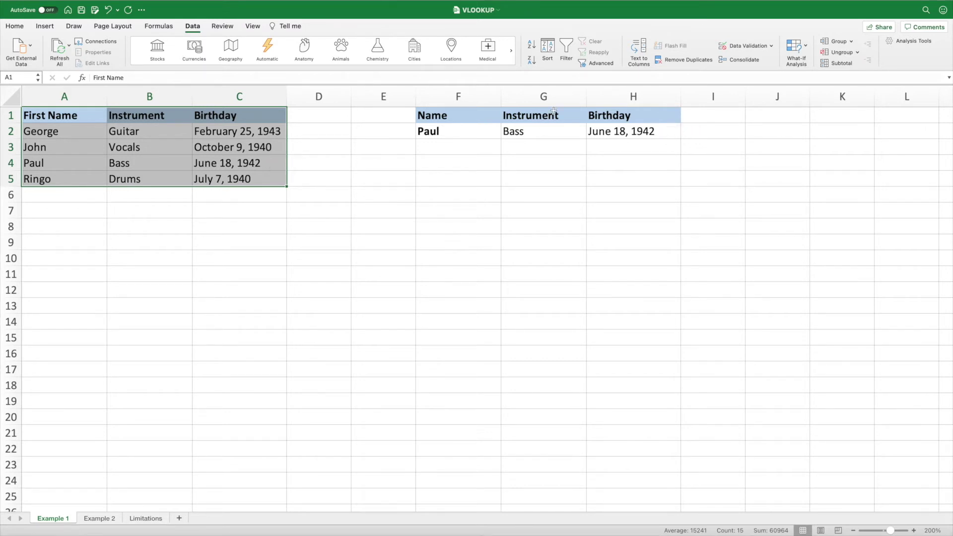
Change the range_lookup argument of the Instrument formula in G2 to FALSE for an exact match
{"action": "left_click", "coordinate": [545, 131]}
{"action": "double_click", "coordinate": [182, 78]}
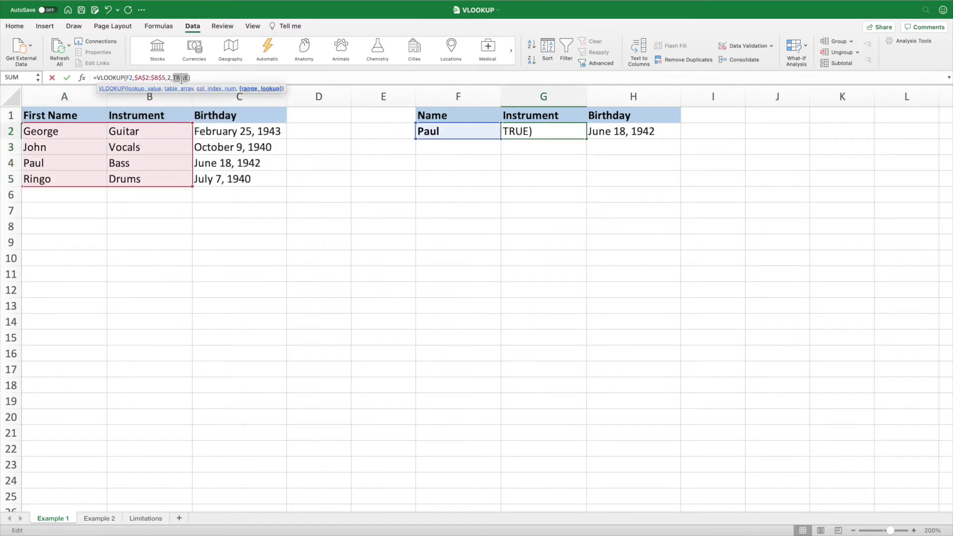
{"action": "type", "text": "false"}
{"action": "key", "text": "Return"}
Change the range_lookup argument of the Birthday formula in H2 to 0 for an exact match
{"action": "key", "text": "Up"}
{"action": "key", "text": "Right"}
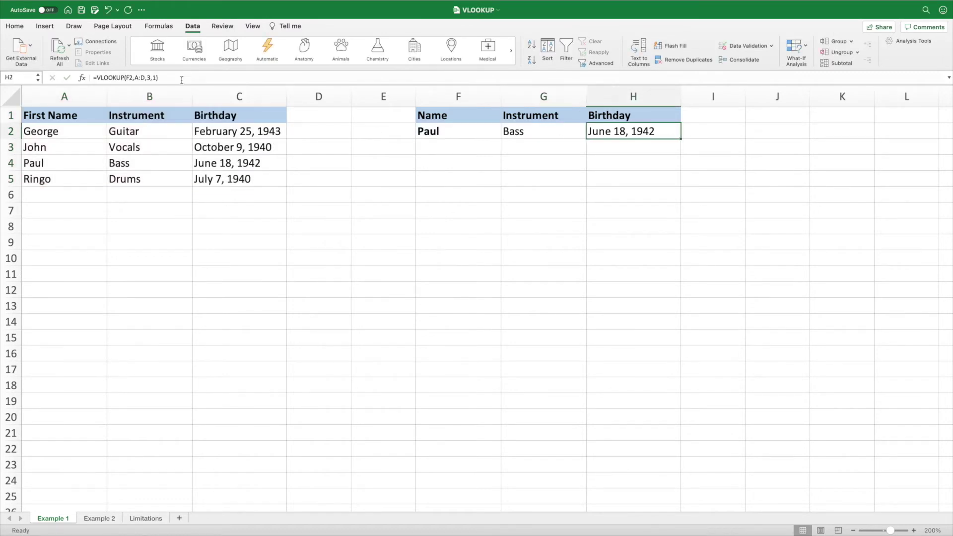
{"action": "double_click", "coordinate": [154, 78]}
{"action": "key", "text": "BackSpace"}
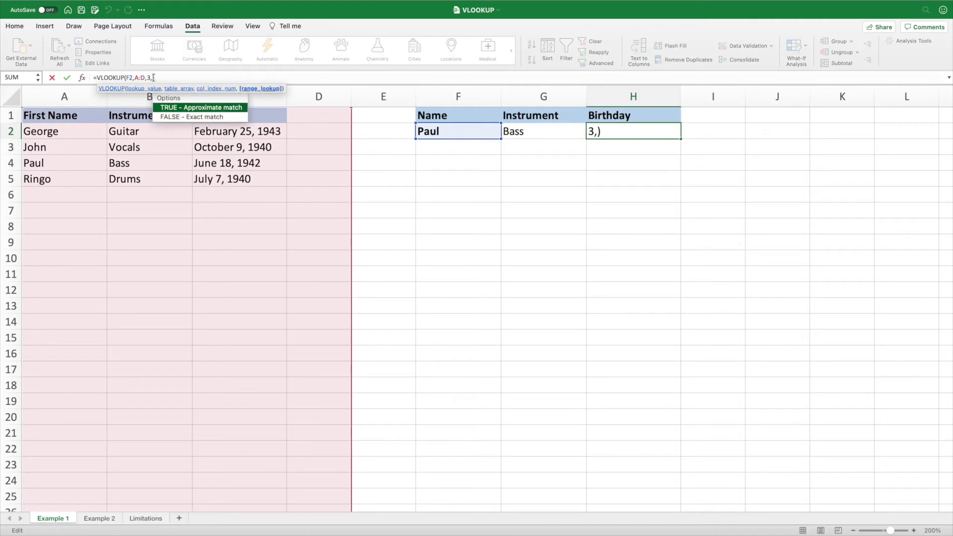
{"action": "key", "text": "Return"}
Change the lookup name in F2 to John to test both exact-match formulas
{"action": "left_click", "coordinate": [446, 131]}
{"action": "type", "text": "J"}
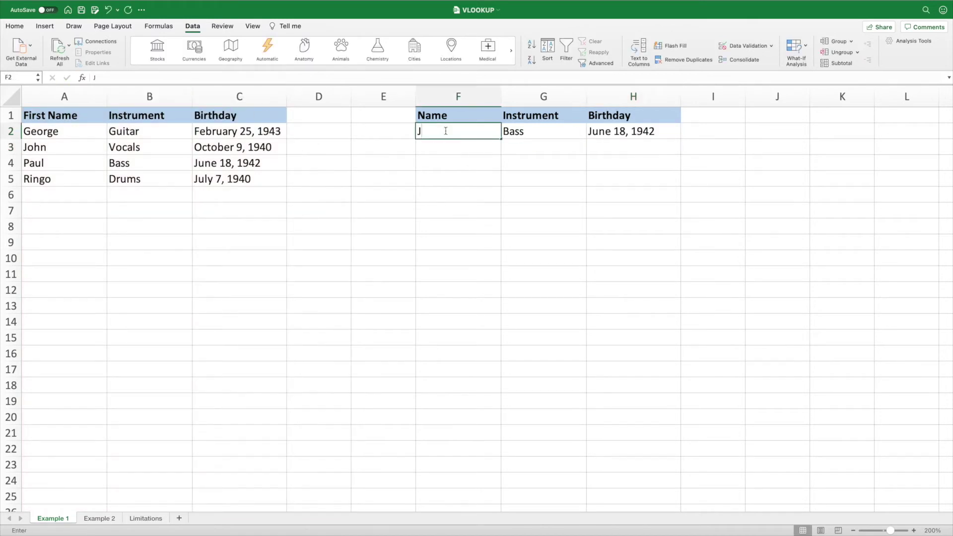
{"action": "type", "text": "ohn"}
{"action": "key", "text": "Return"}
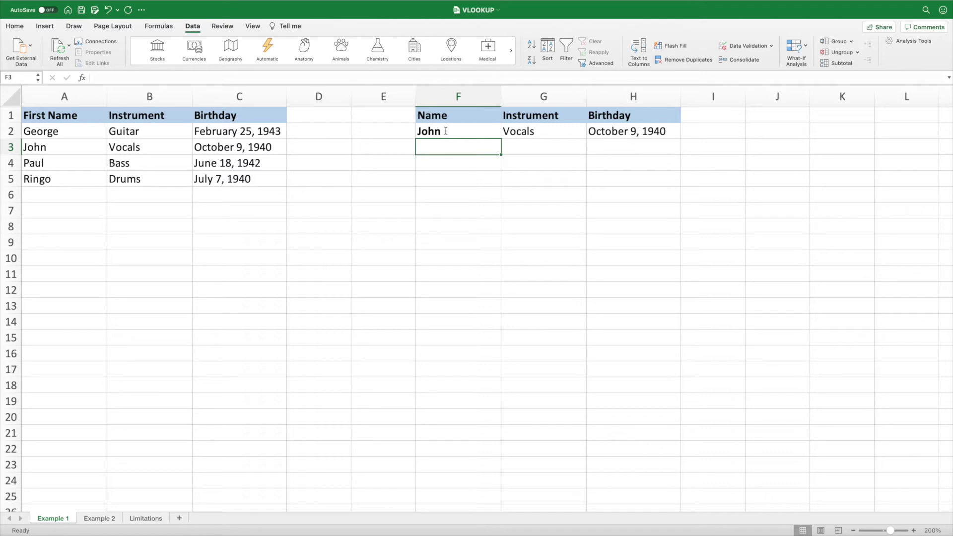
Replace the lookup name in F2 with the misspelled name Jon
{"action": "left_click", "coordinate": [449, 131]}
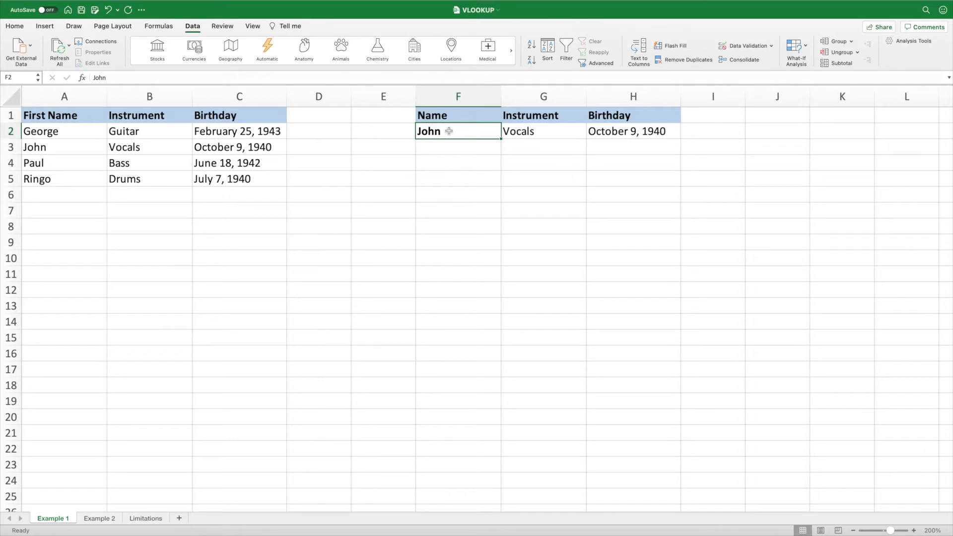
{"action": "type", "text": "Jon"}
{"action": "key", "text": "Return"}
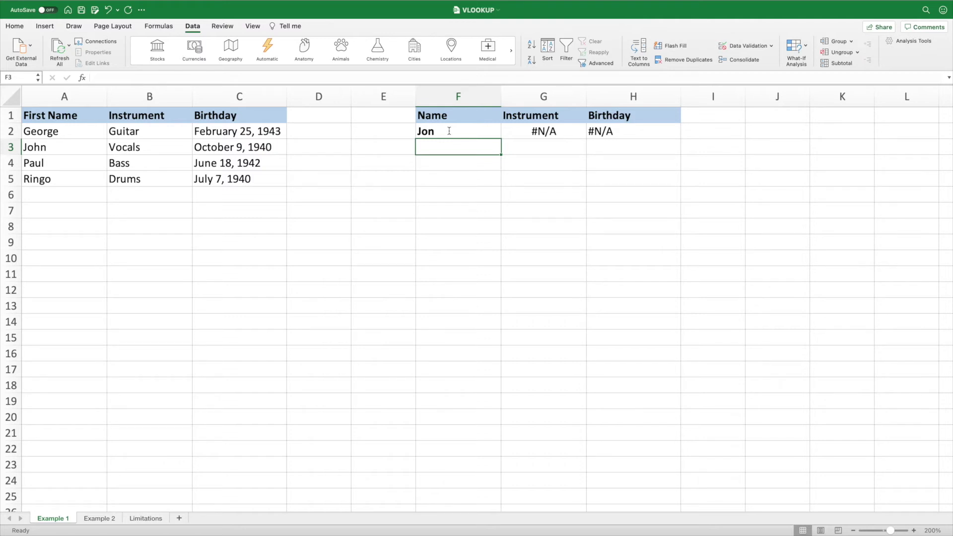
Switch the Instrument formula in G2 to an approximate match by setting its range_lookup argument to TRUE
{"action": "left_click", "coordinate": [570, 132]}
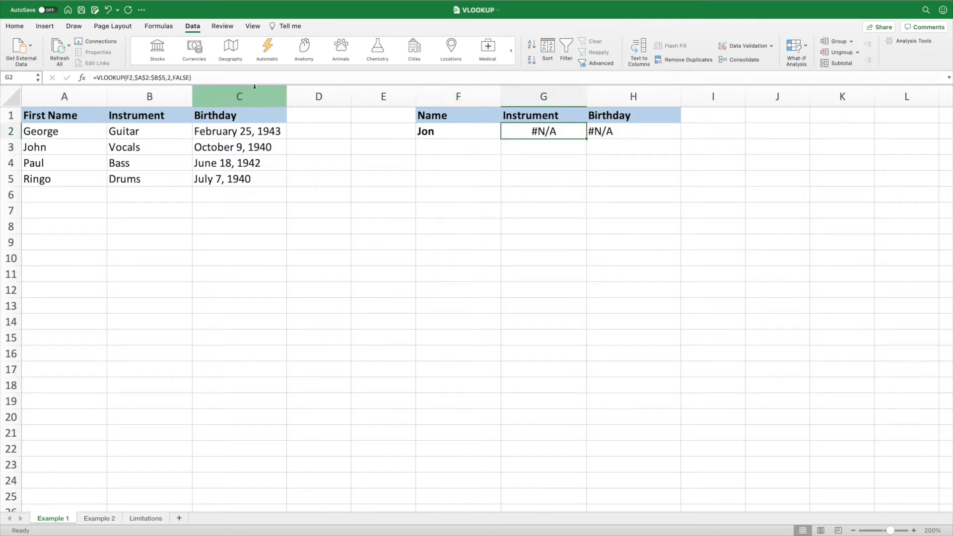
{"action": "double_click", "coordinate": [182, 78]}
{"action": "type", "text": "true"}
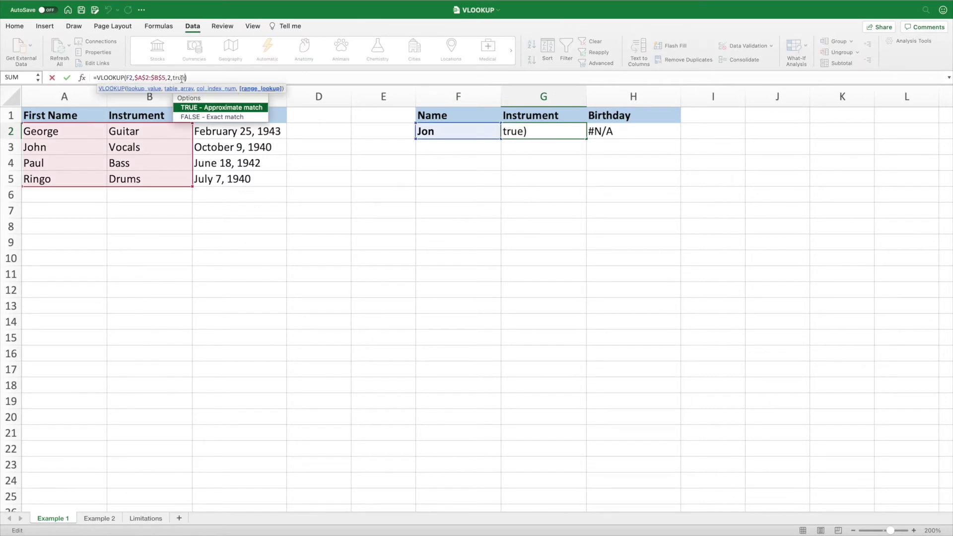
{"action": "key", "text": "Return"}
Switch the Birthday formula in H2 to an approximate match by setting its range_lookup argument to 1
{"action": "left_click", "coordinate": [655, 132]}
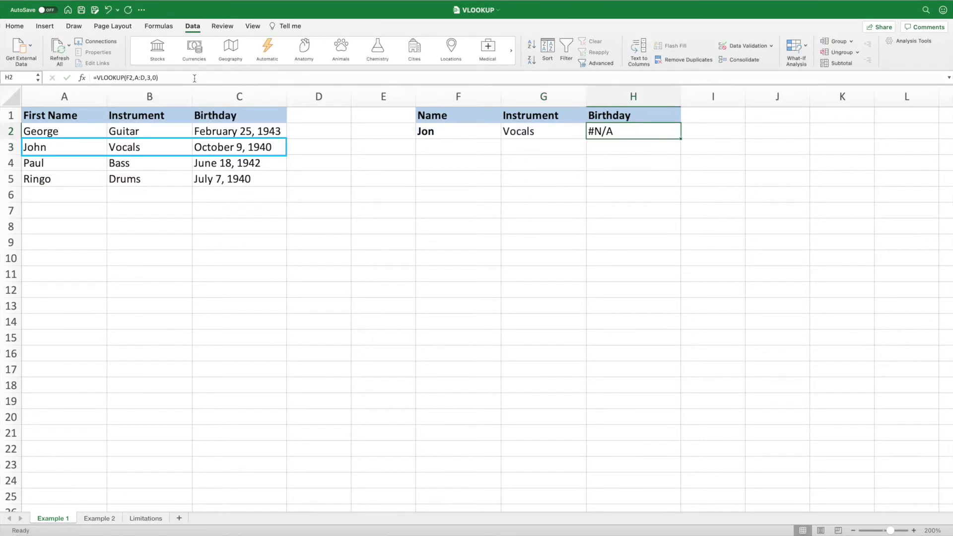
{"action": "left_click", "coordinate": [157, 78]}
{"action": "key", "text": "BackSpace"}
{"action": "type", "text": "1"}
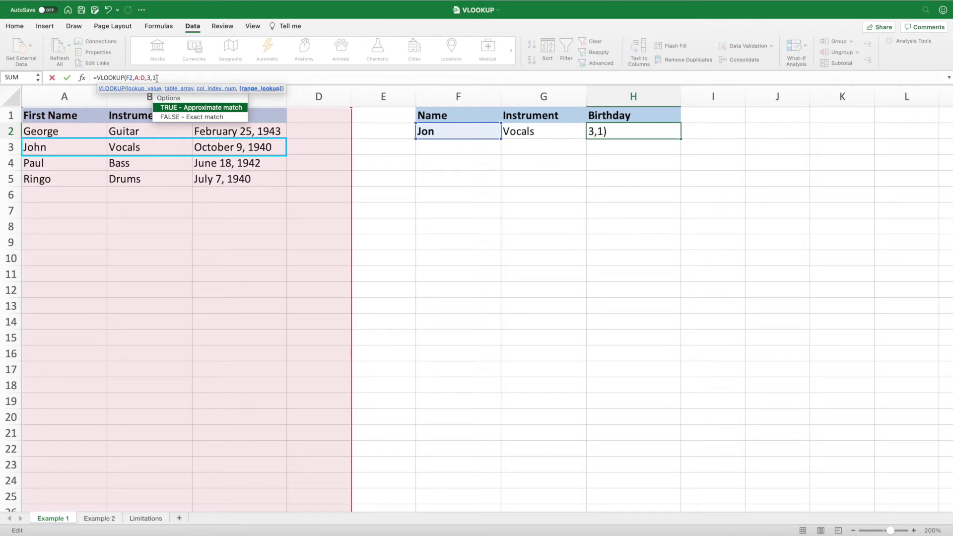
{"action": "key", "text": "Return"}
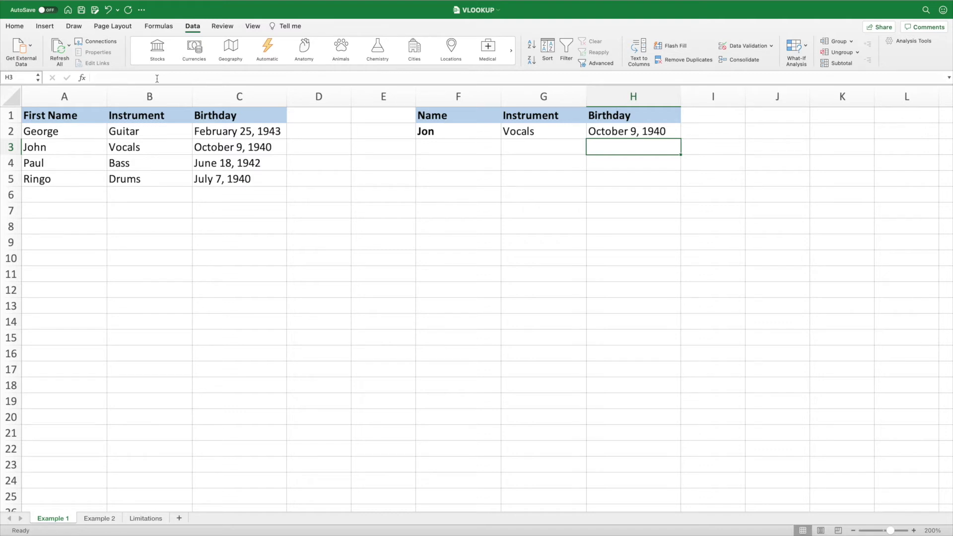
Sort the table in A1:C5 by Birthday from oldest to newest
{"action": "scroll", "coordinate": [87, 117], "scroll_direction": "right", "scroll_amount": 1}
{"action": "left_click_drag", "start_coordinate": [87, 117], "coordinate": [218, 175]}
{"action": "scroll", "coordinate": [387, 170], "scroll_direction": "left", "scroll_amount": 1}
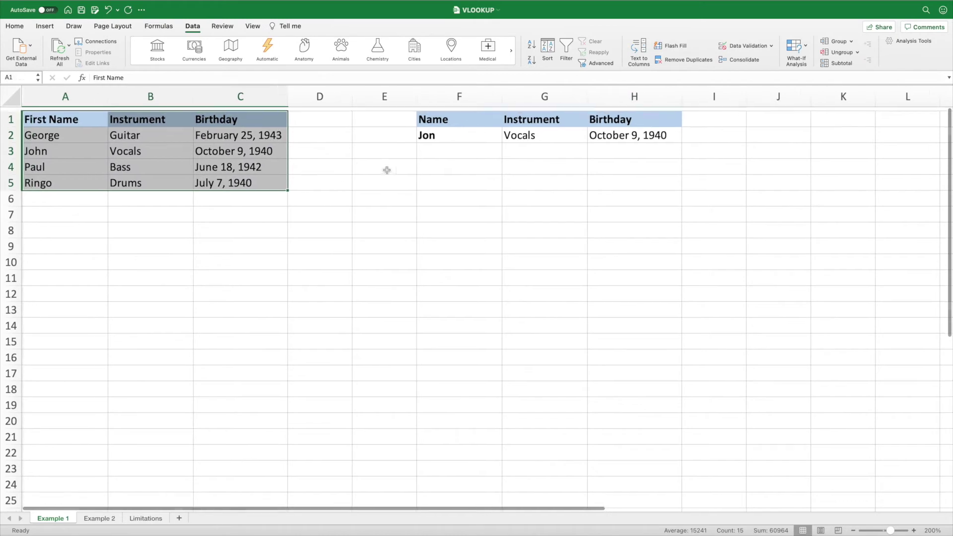
{"action": "left_click", "coordinate": [548, 47]}
{"action": "left_click", "coordinate": [285, 115]}
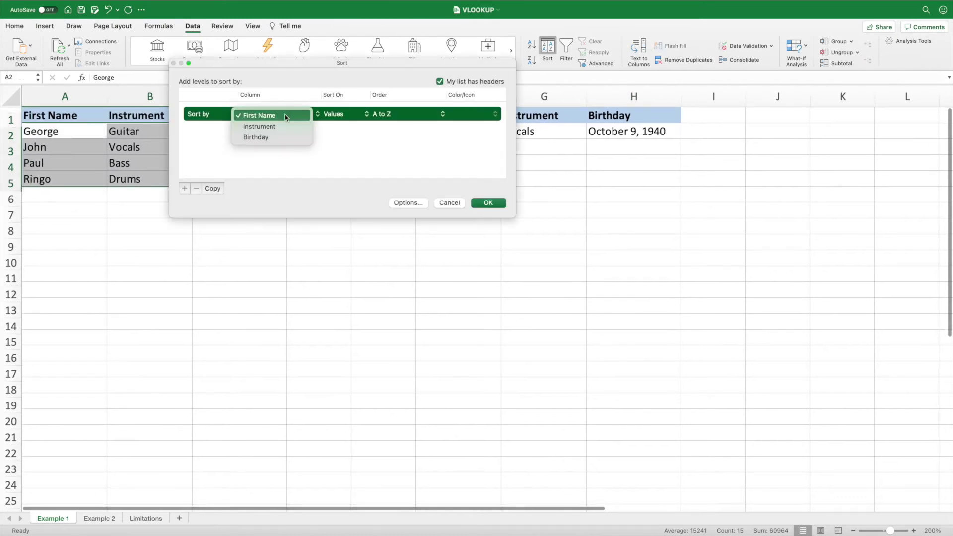
{"action": "left_click", "coordinate": [278, 138]}
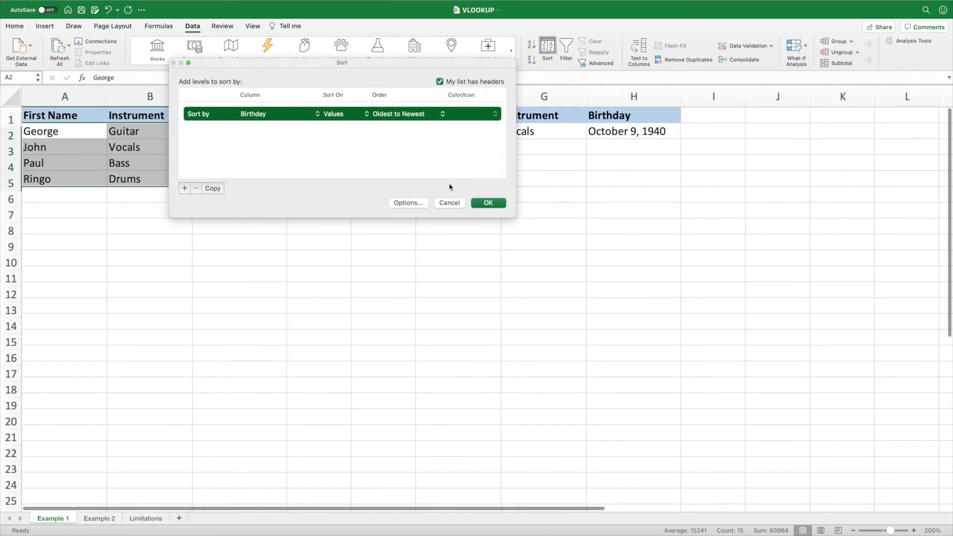
{"action": "left_click", "coordinate": [488, 203]}
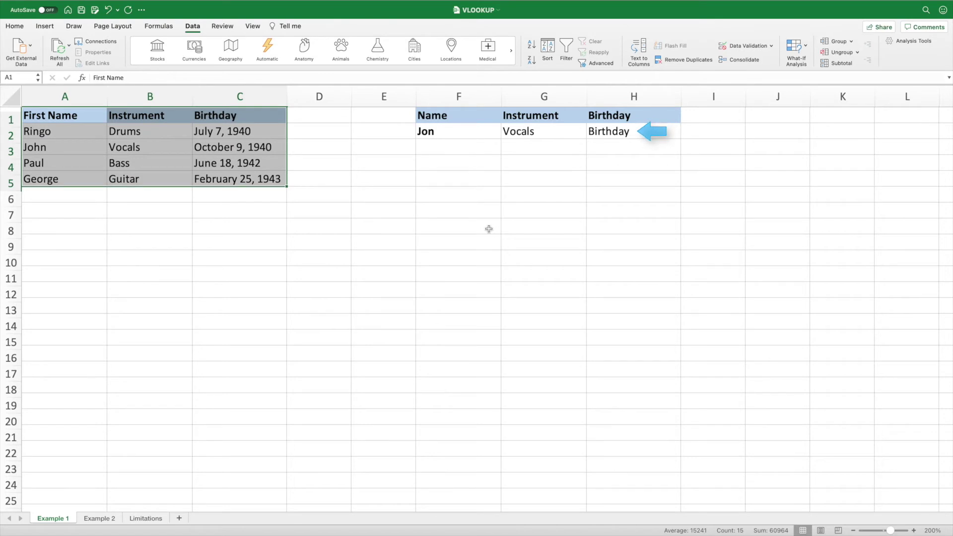
{"action": "left_click", "coordinate": [338, 121]}
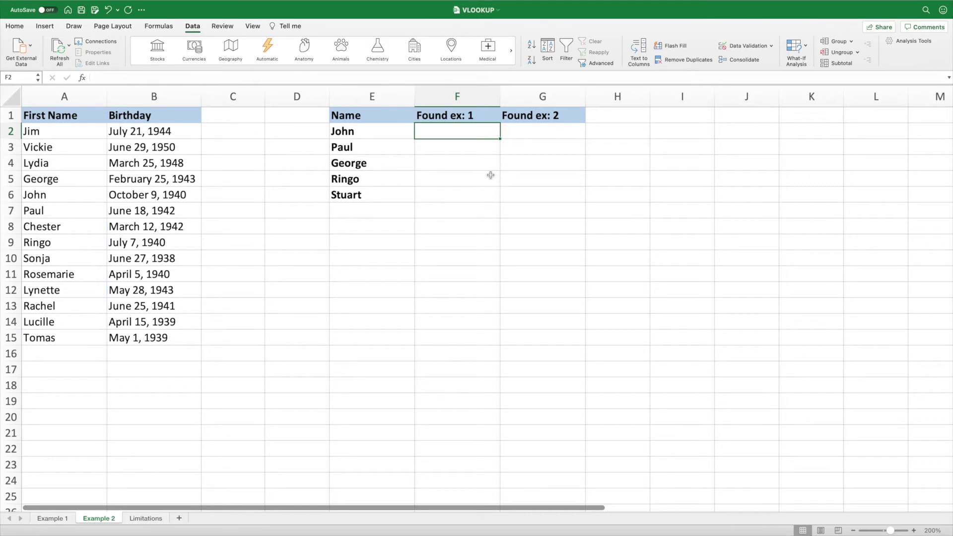
On the Example 2 sheet, enter a VLOOKUP in F2 that looks up E2 in column A and returns column 1, with FALSE for exact match
{"action": "type", "text": "="}
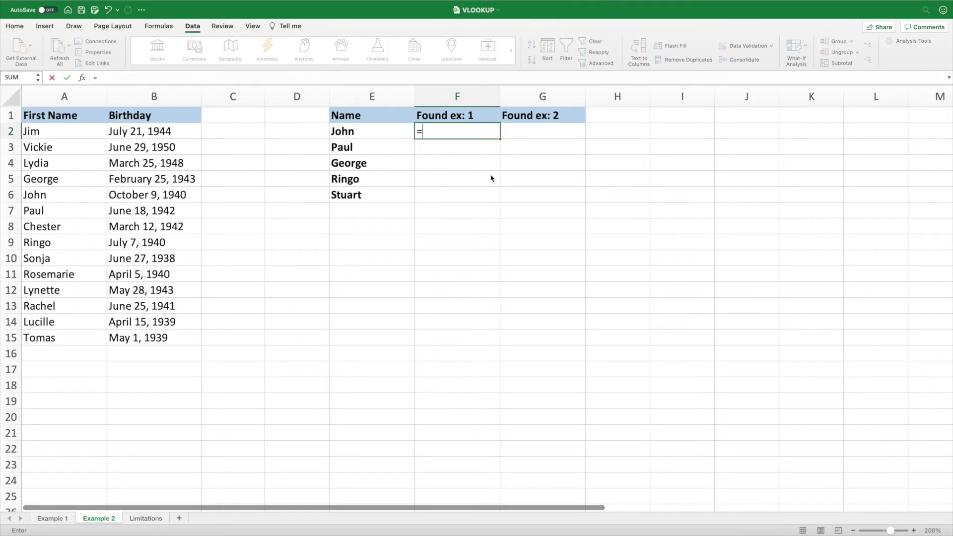
{"action": "type", "text": "vlookup("}
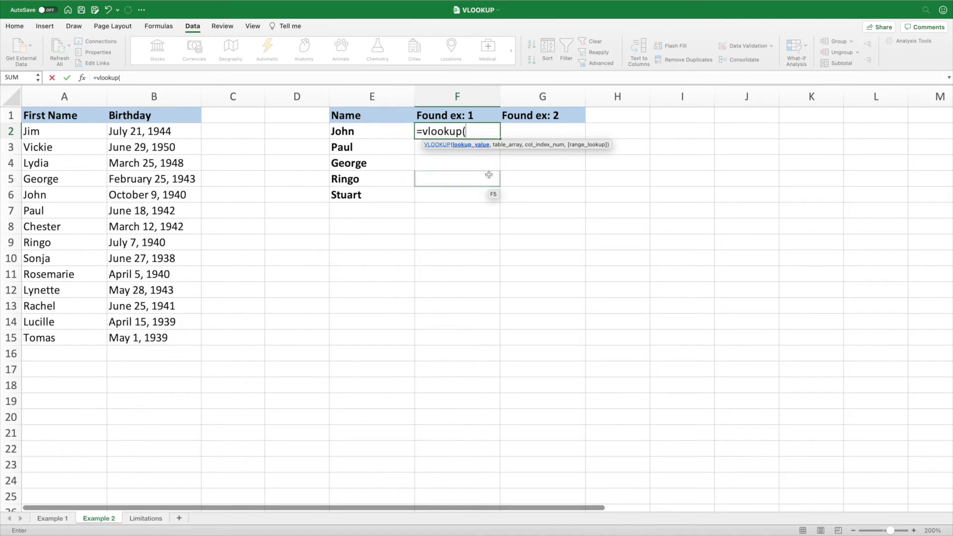
{"action": "left_click", "coordinate": [401, 132]}
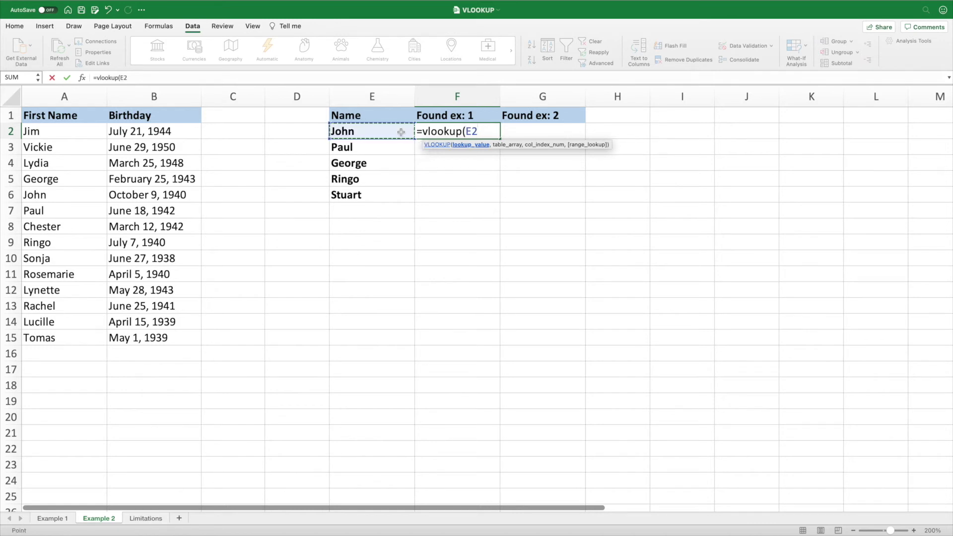
{"action": "type", "text": ","}
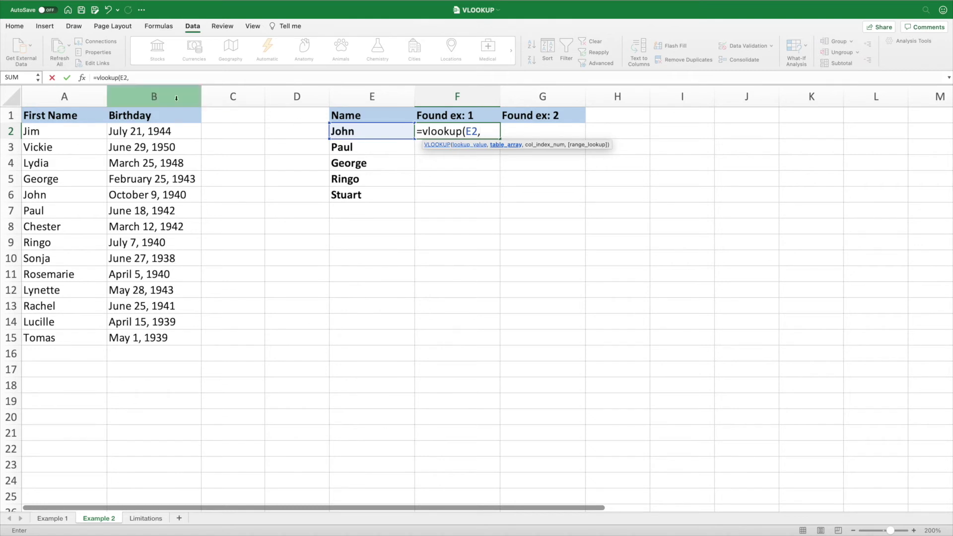
{"action": "left_click", "coordinate": [94, 99]}
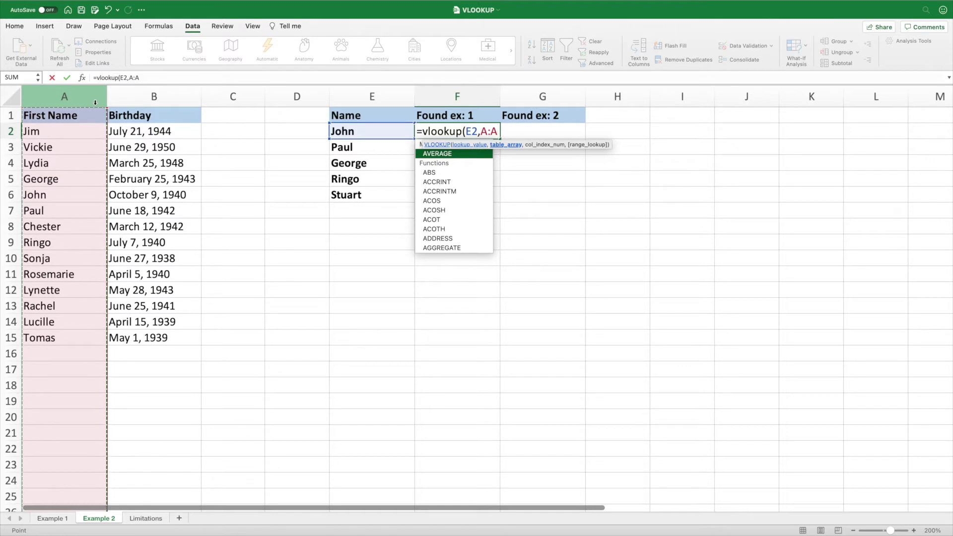
{"action": "type", "text": ",1"}
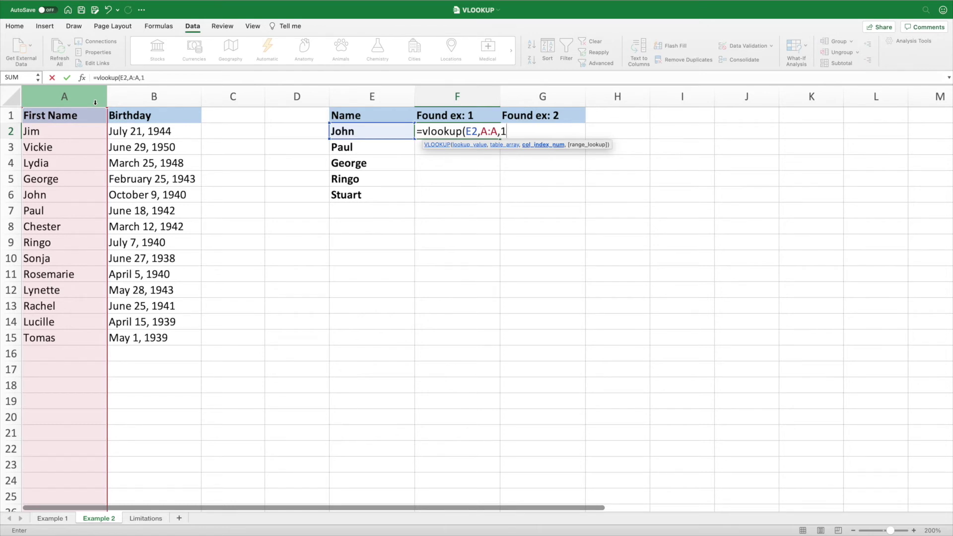
{"action": "type", "text": ","}
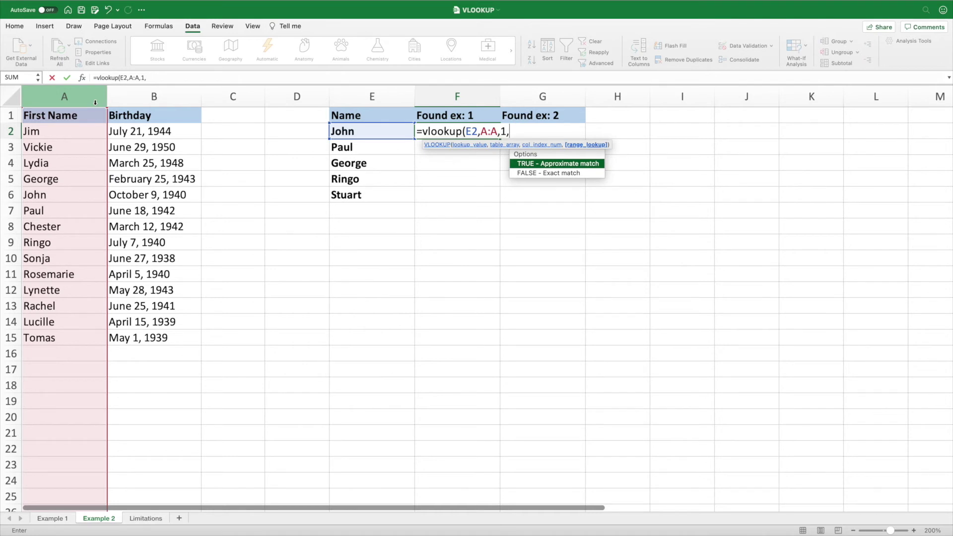
{"action": "type", "text": "false)"}
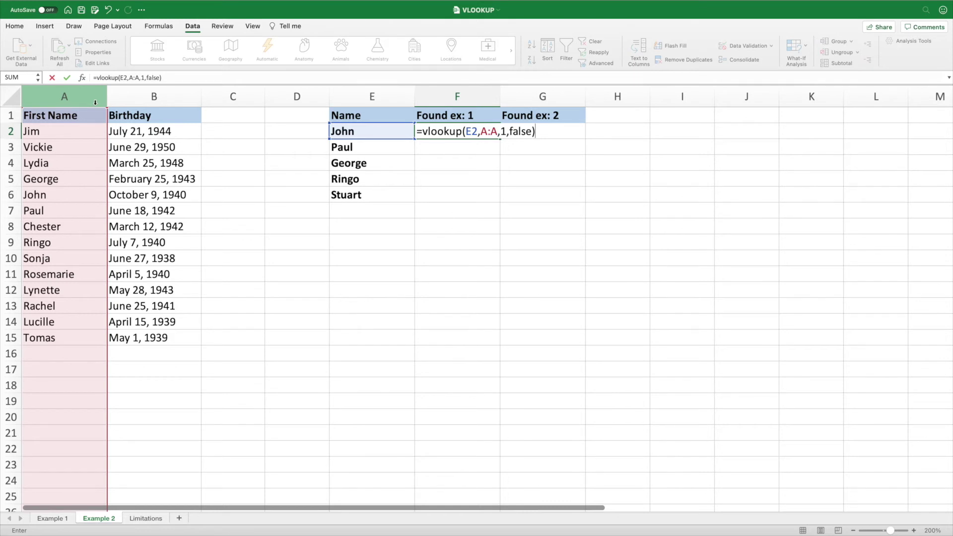
{"action": "key", "text": "Return"}
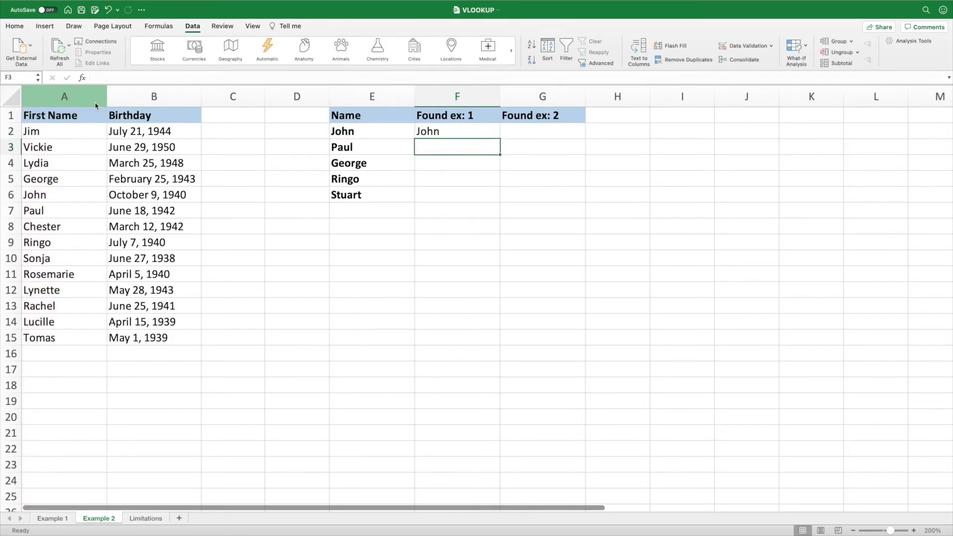
Fill the VLOOKUP formula from F2 down to F6 and select F6 to inspect its formula
{"action": "left_click", "coordinate": [495, 132]}
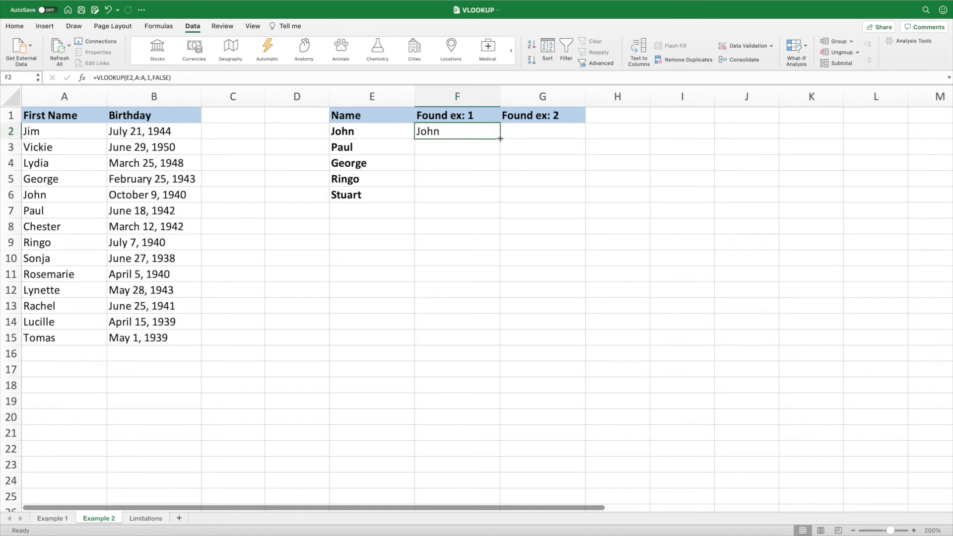
{"action": "left_click_drag", "start_coordinate": [500, 138], "coordinate": [506, 197]}
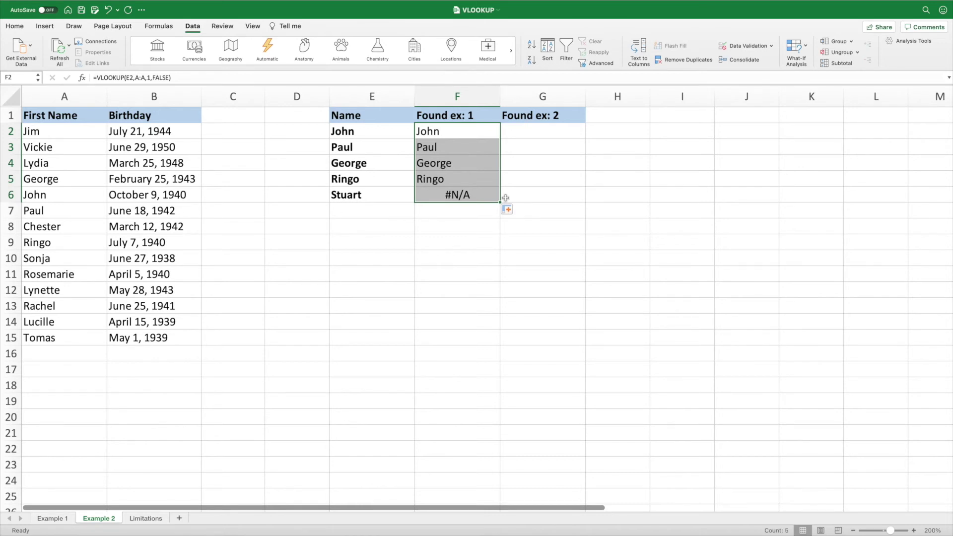
{"action": "left_click", "coordinate": [459, 191]}
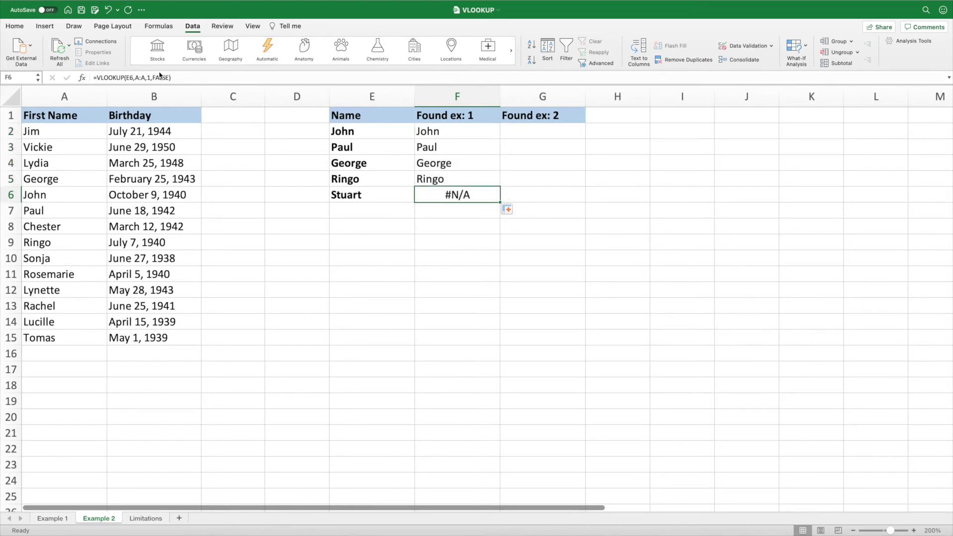
Change the VLOOKUP in F6 to an approximate match by setting its range_lookup argument to TRUE
{"action": "double_click", "coordinate": [161, 78]}
{"action": "key", "text": "BackSpace"}
{"action": "type", "text": "true"}
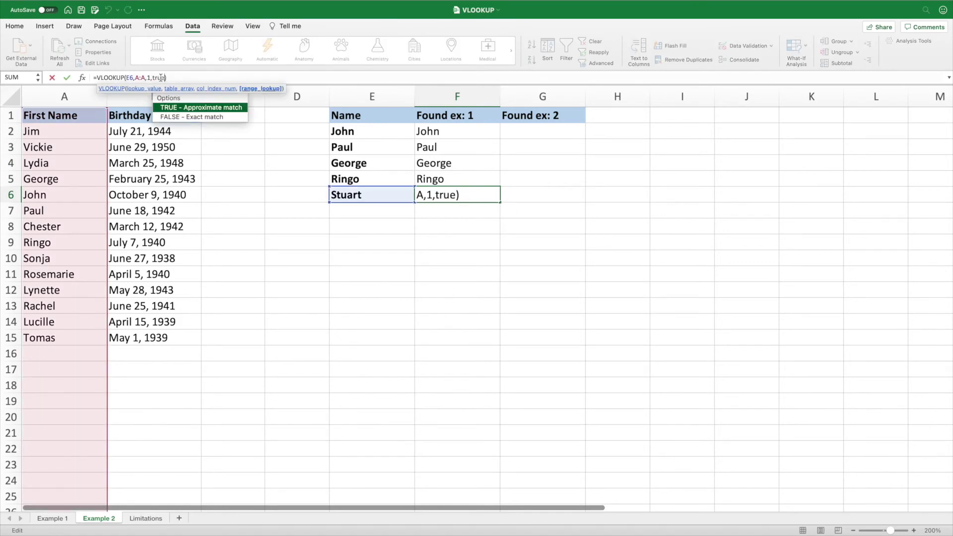
{"action": "key", "text": "Return"}
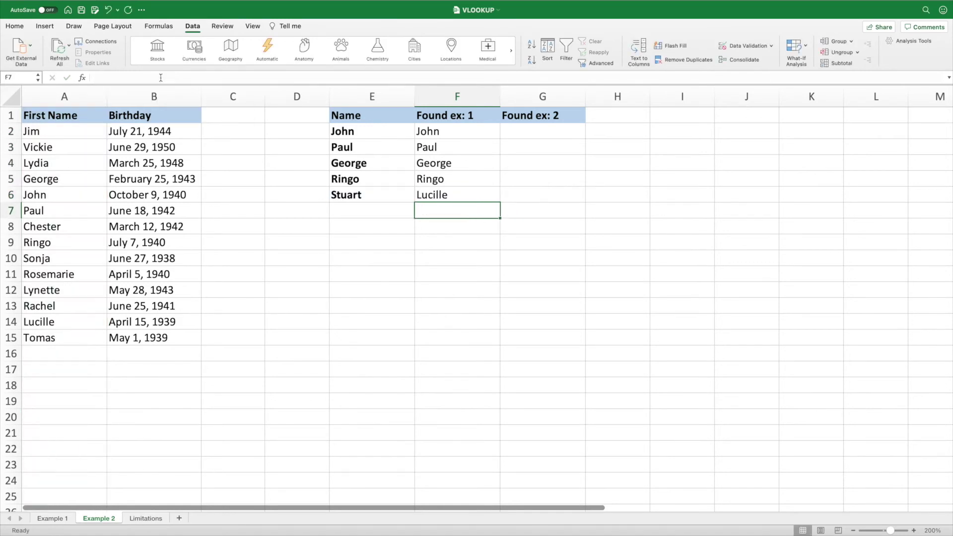
Sort the table in A1:B15 by First Name from A to Z
{"action": "left_click_drag", "start_coordinate": [65, 115], "coordinate": [174, 333]}
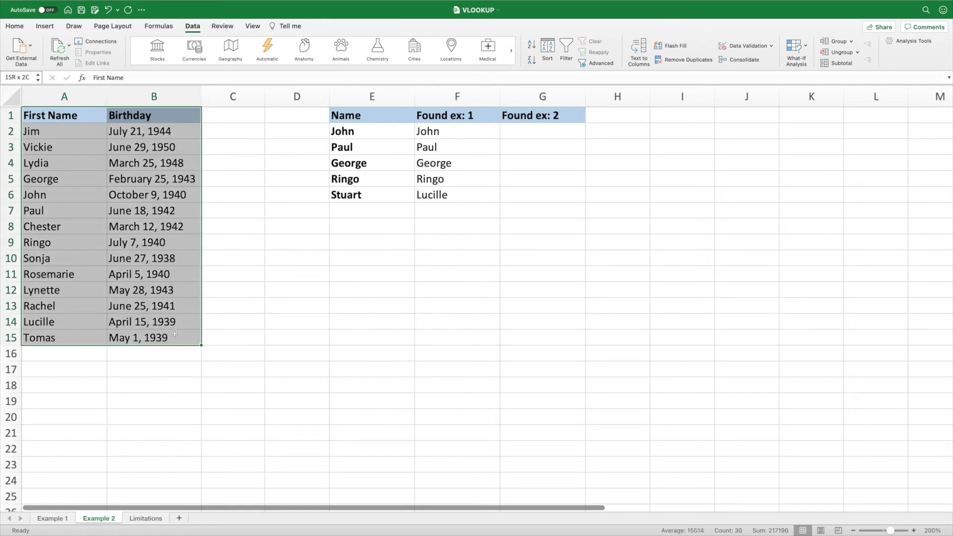
{"action": "left_click", "coordinate": [548, 49]}
{"action": "left_click", "coordinate": [306, 116]}
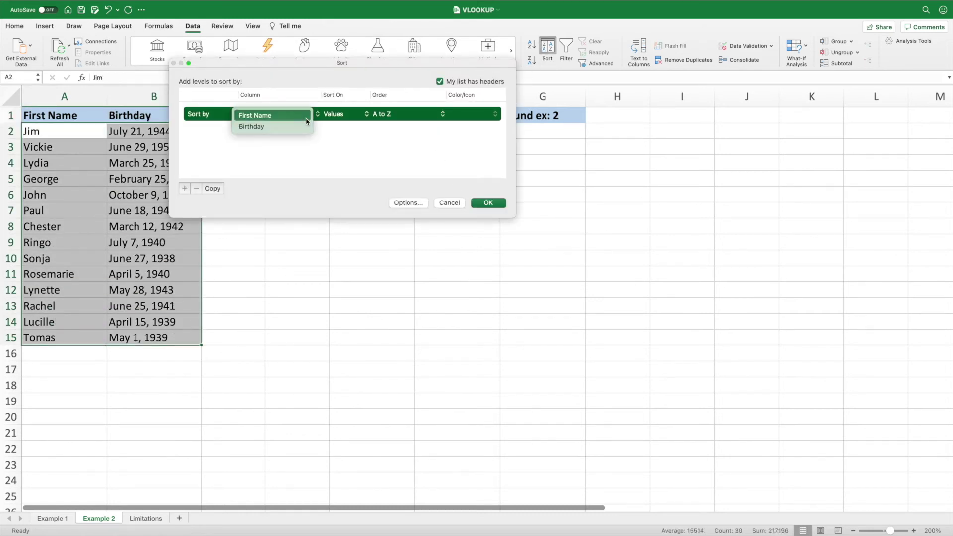
{"action": "left_click", "coordinate": [305, 114]}
{"action": "left_click", "coordinate": [488, 202]}
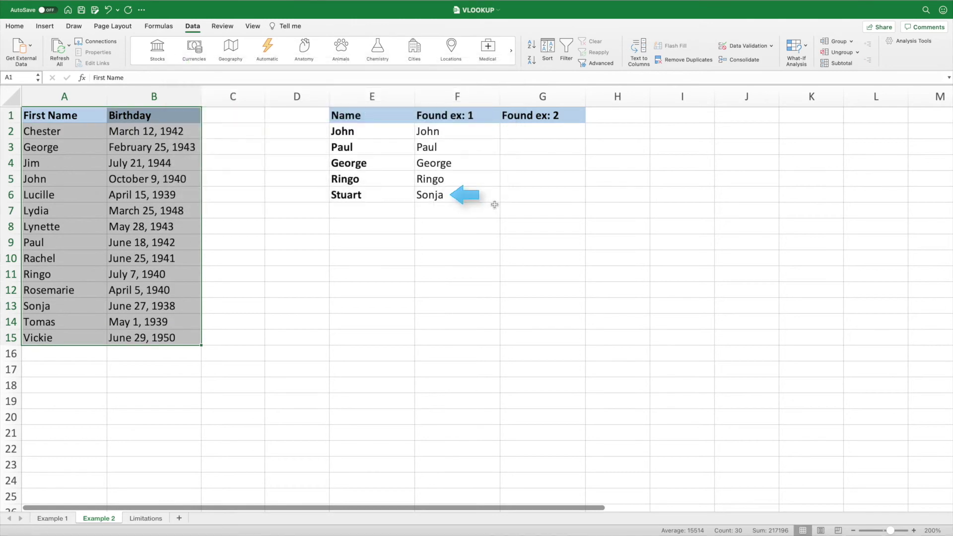
Undo the table sort and the approximate-match change in F6
{"action": "key", "text": "super+z"}
{"action": "key", "text": "super+z"}
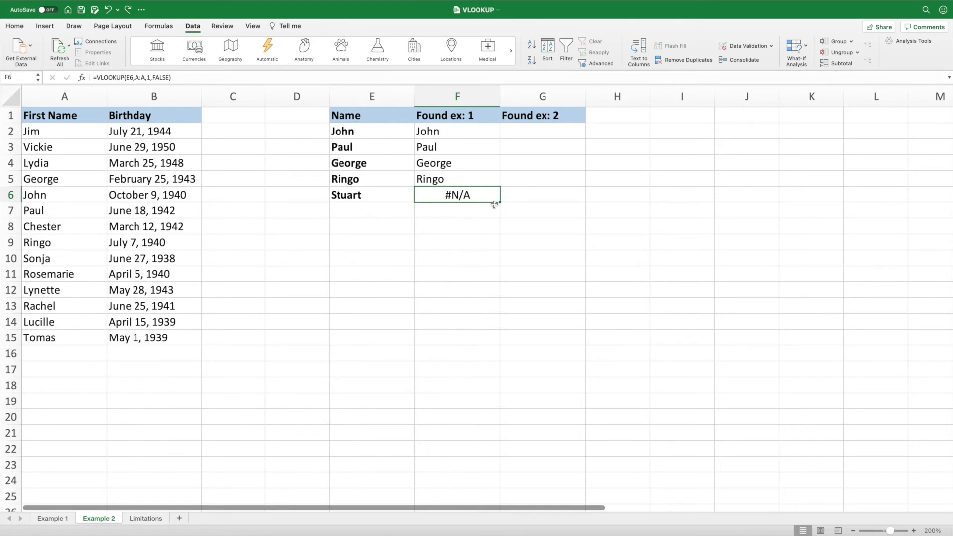
Copy the exact text of the VLOOKUP formula in F2 into G2, keeping its references to E2 and A:A
{"action": "left_click", "coordinate": [481, 134]}
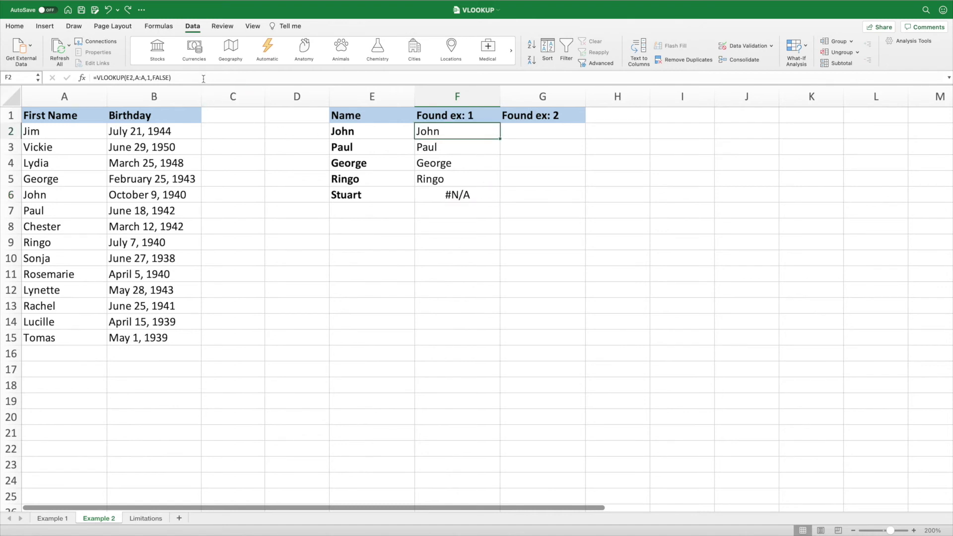
{"action": "left_click_drag", "start_coordinate": [179, 78], "coordinate": [66, 79]}
{"action": "key", "text": "super+c"}
{"action": "key", "text": "Escape"}
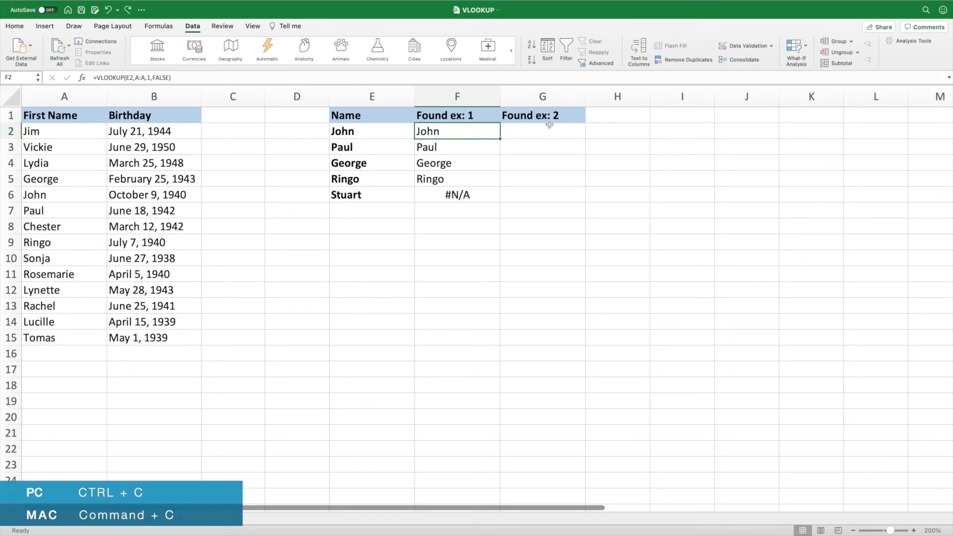
{"action": "left_click", "coordinate": [552, 134]}
{"action": "left_click", "coordinate": [457, 78]}
{"action": "key", "text": "super+v"}
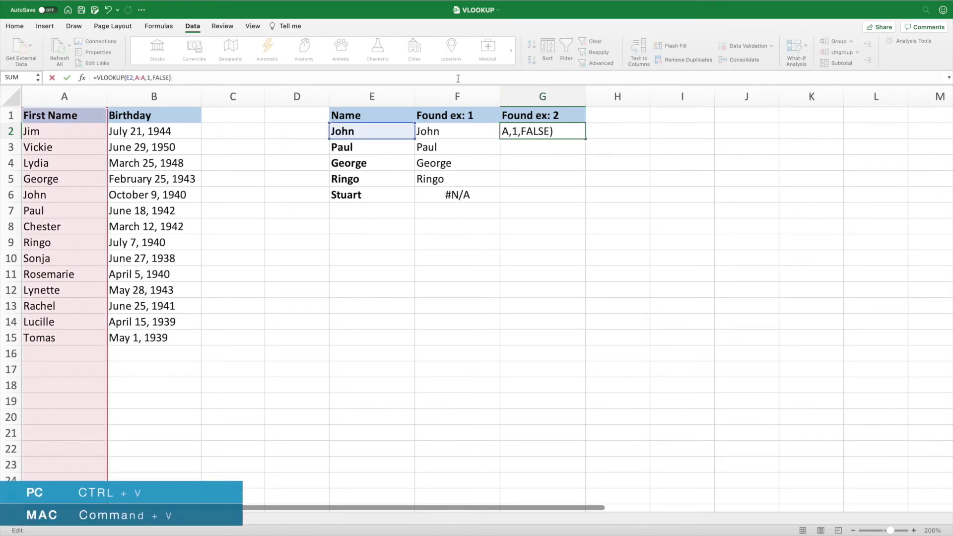
{"action": "key", "text": "Return"}
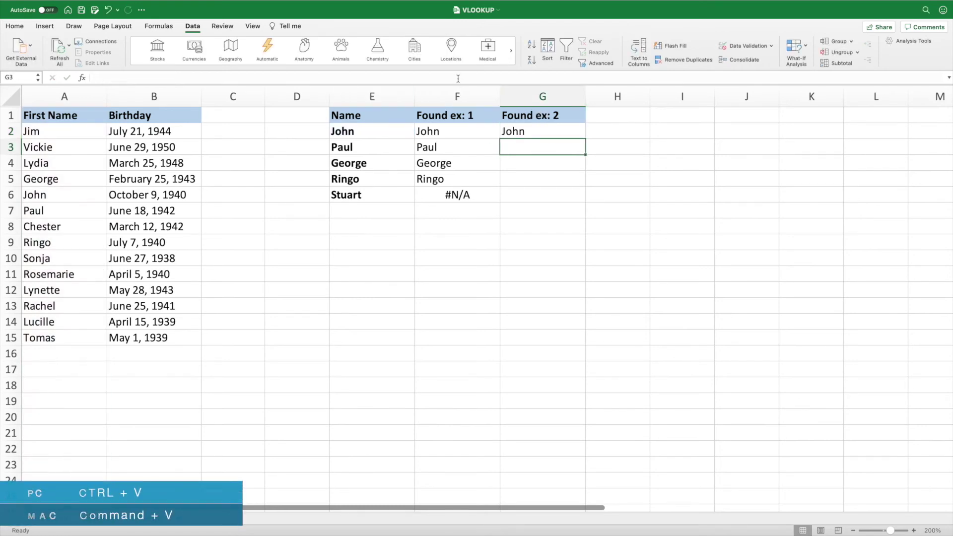
Append =E2 to the VLOOKUP formula in G2 to compare its result with the name, and fill it down to G6
{"action": "key", "text": "Up"}
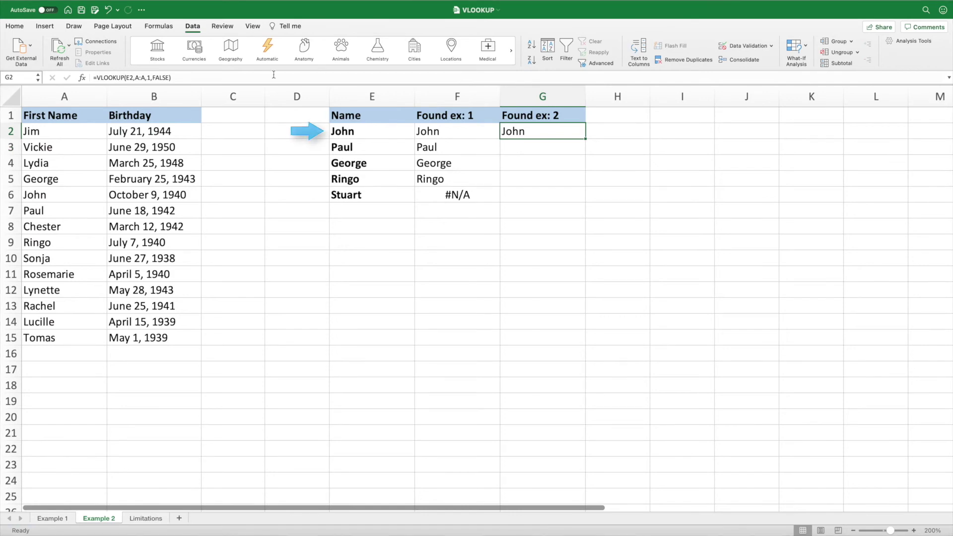
{"action": "left_click", "coordinate": [250, 77]}
{"action": "type", "text": "="}
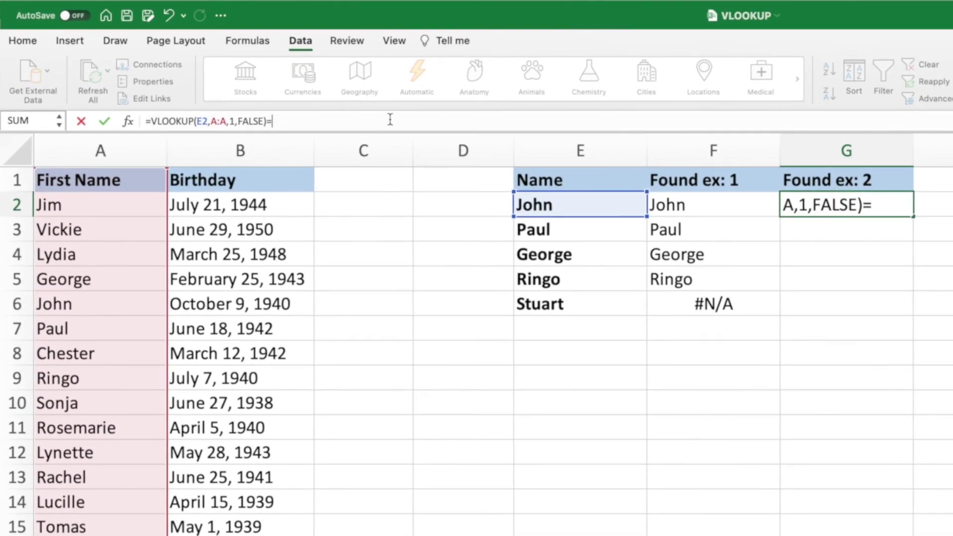
{"action": "left_click", "coordinate": [609, 200]}
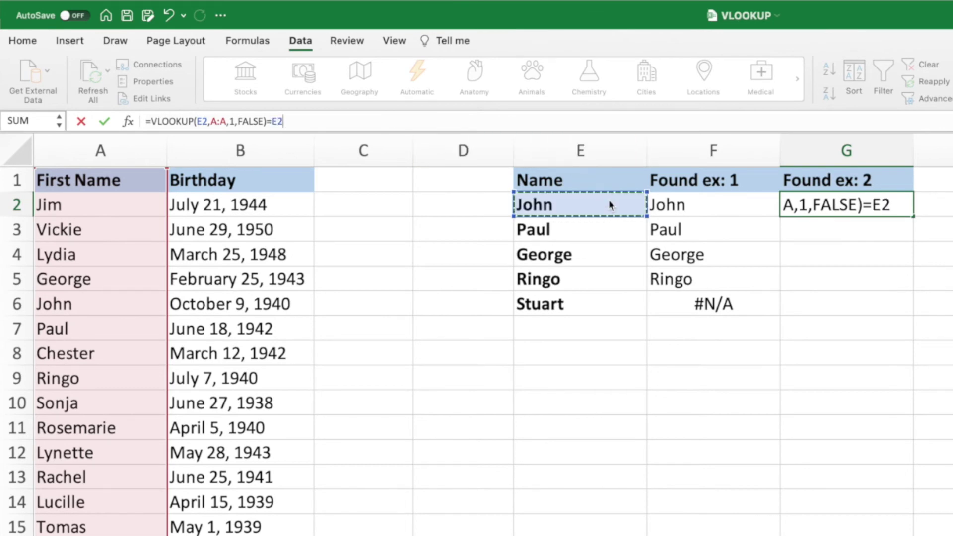
{"action": "key", "text": "Return"}
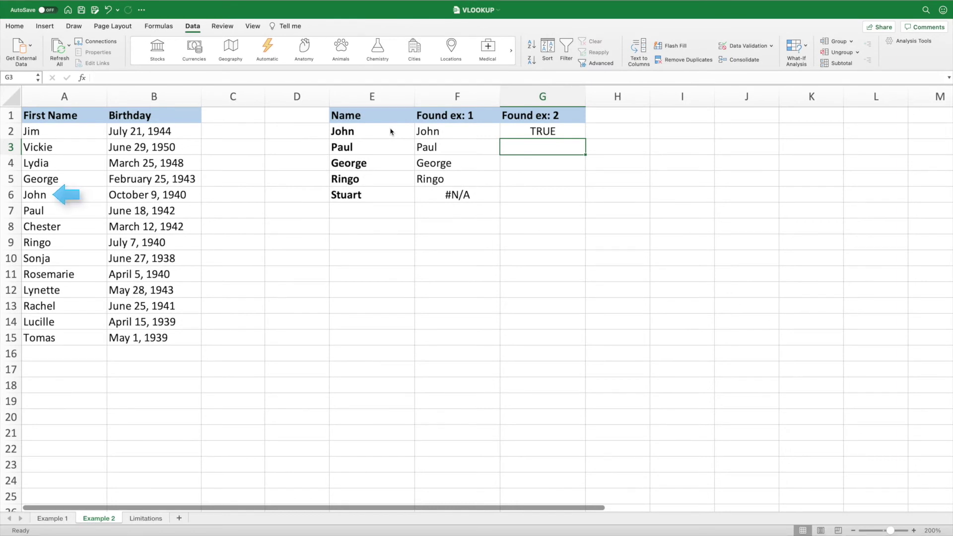
{"action": "left_click", "coordinate": [582, 135]}
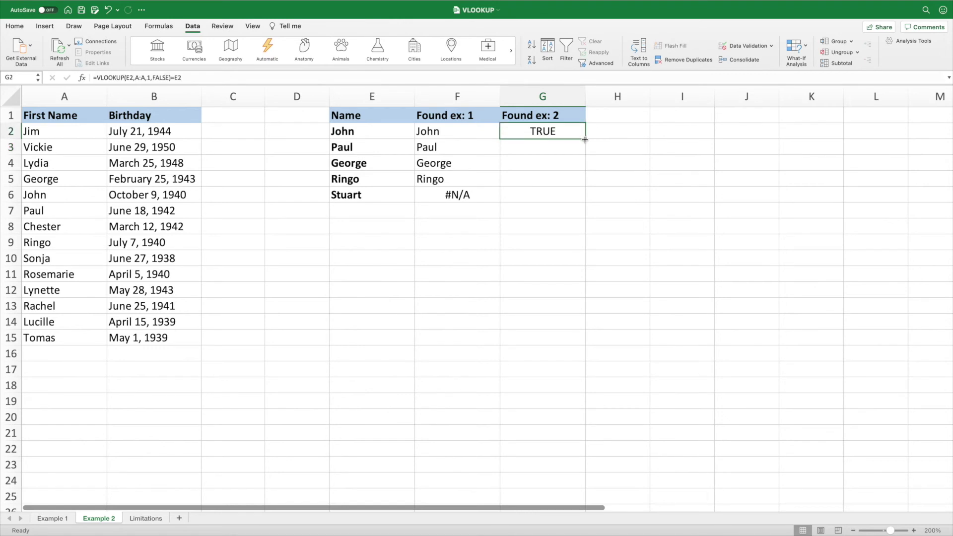
{"action": "left_click_drag", "start_coordinate": [582, 136], "coordinate": [579, 200]}
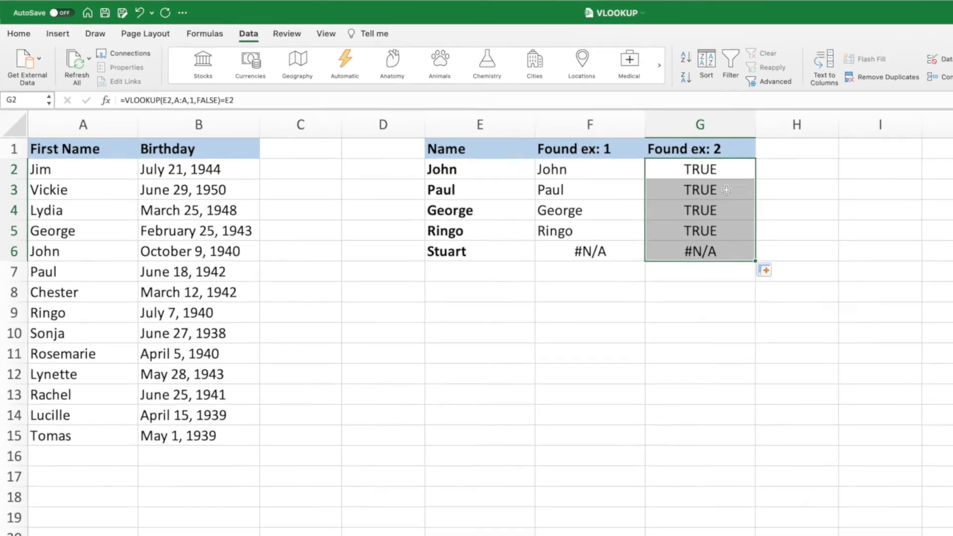
Wrap the G2 formula in IFNA with FALSE as the value_if_na, and fill it down to G6
{"action": "left_click", "coordinate": [564, 130]}
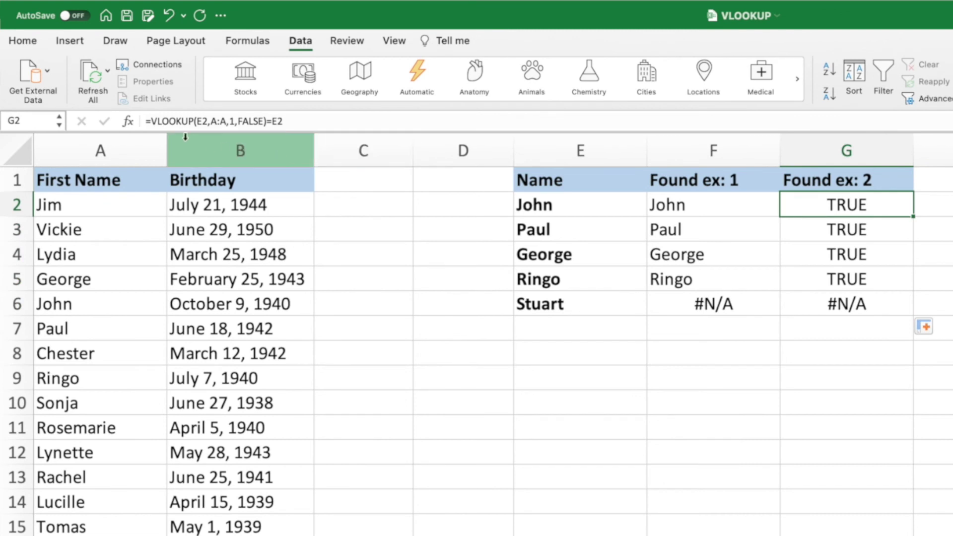
{"action": "left_click", "coordinate": [151, 121]}
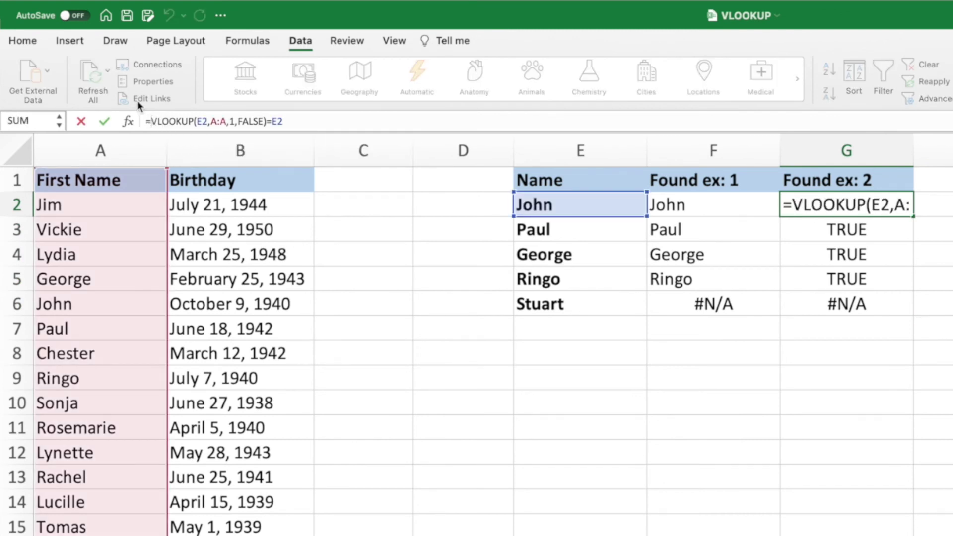
{"action": "type", "text": "ifna("}
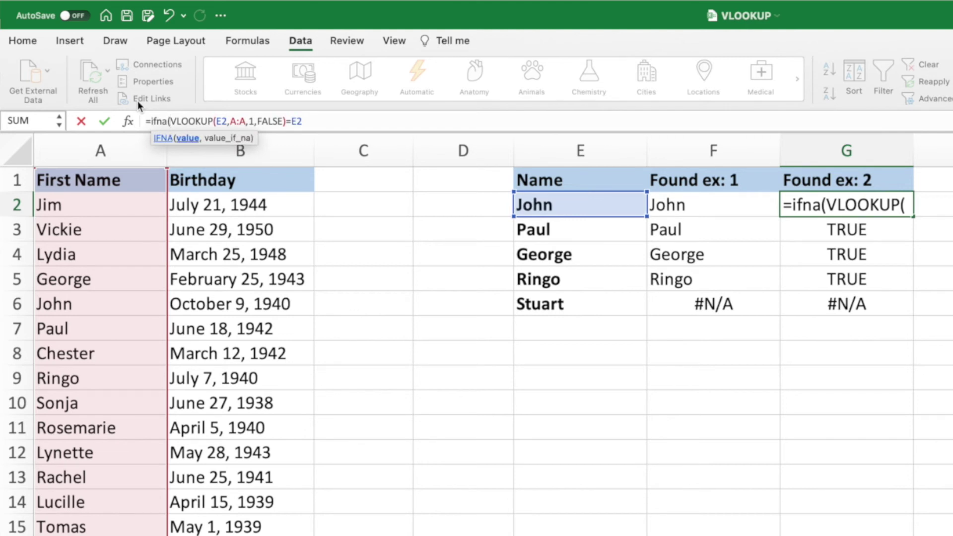
{"action": "left_click", "coordinate": [340, 119]}
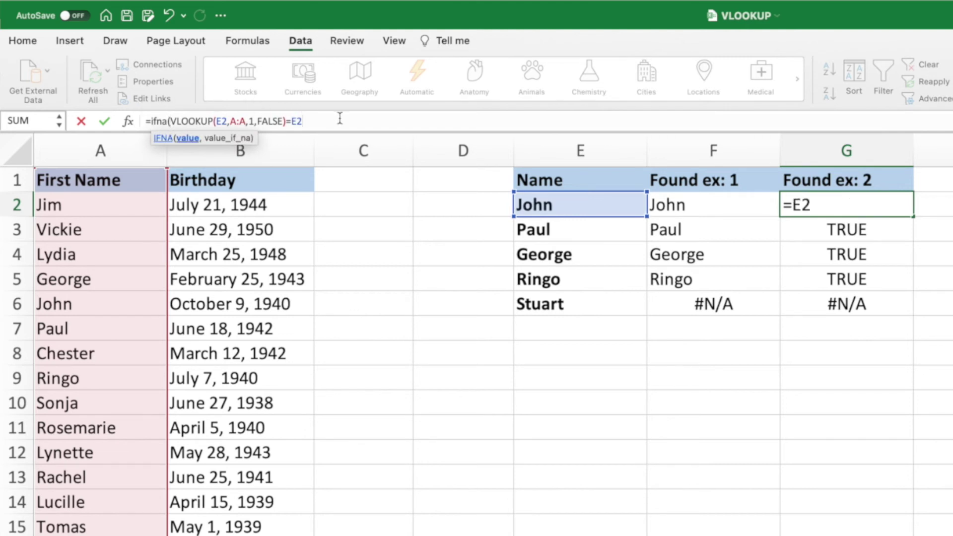
{"action": "type", "text": ","}
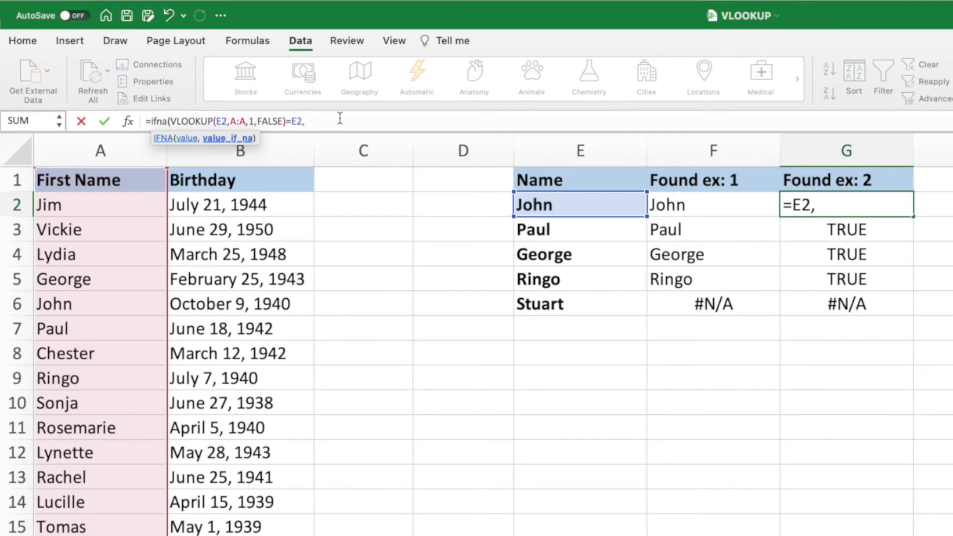
{"action": "type", "text": "FALSE)"}
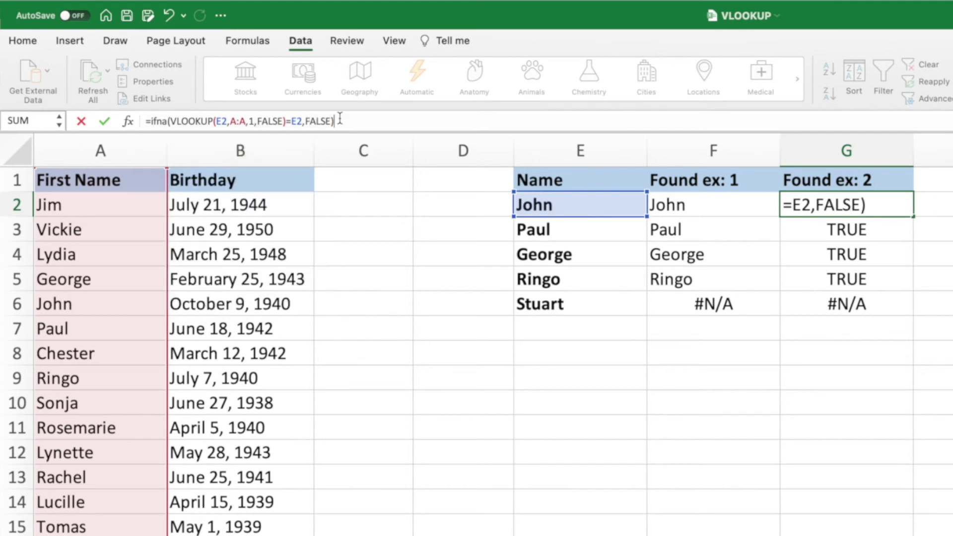
{"action": "key", "text": "Return"}
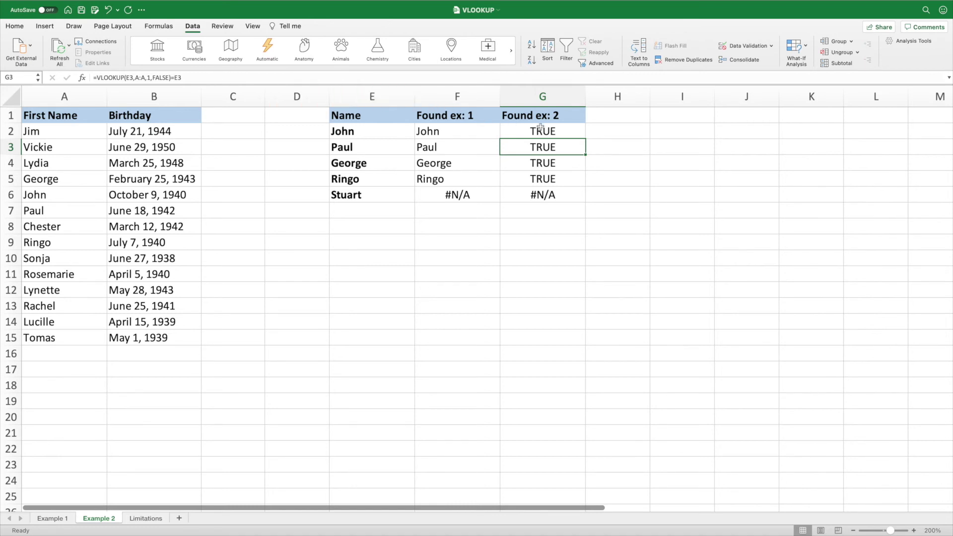
{"action": "left_click", "coordinate": [555, 128]}
{"action": "left_click_drag", "start_coordinate": [587, 140], "coordinate": [588, 201]}
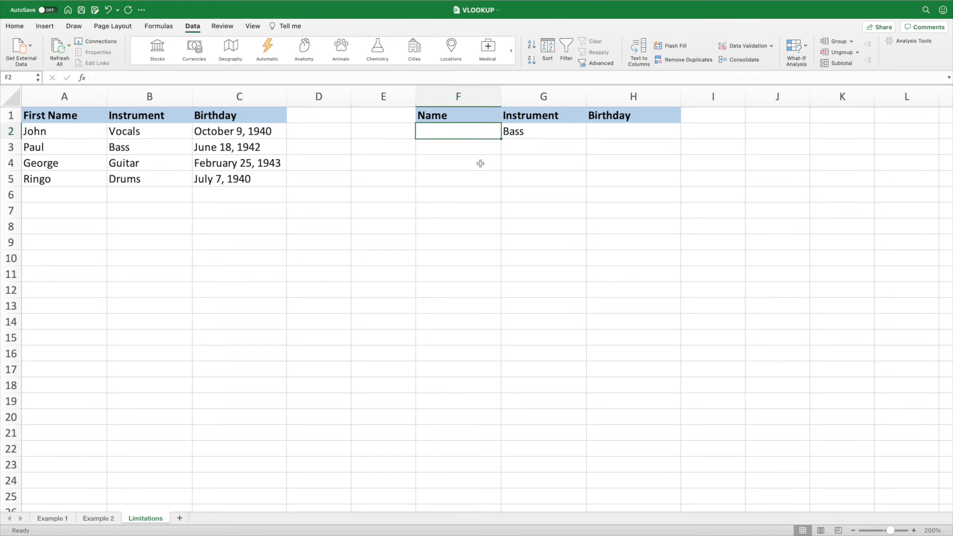
On the Limitations sheet, try a VLOOKUP in F2 that looks up G2 in columns B:C, and abandon the entry
{"action": "type", "text": "=vlookup("}
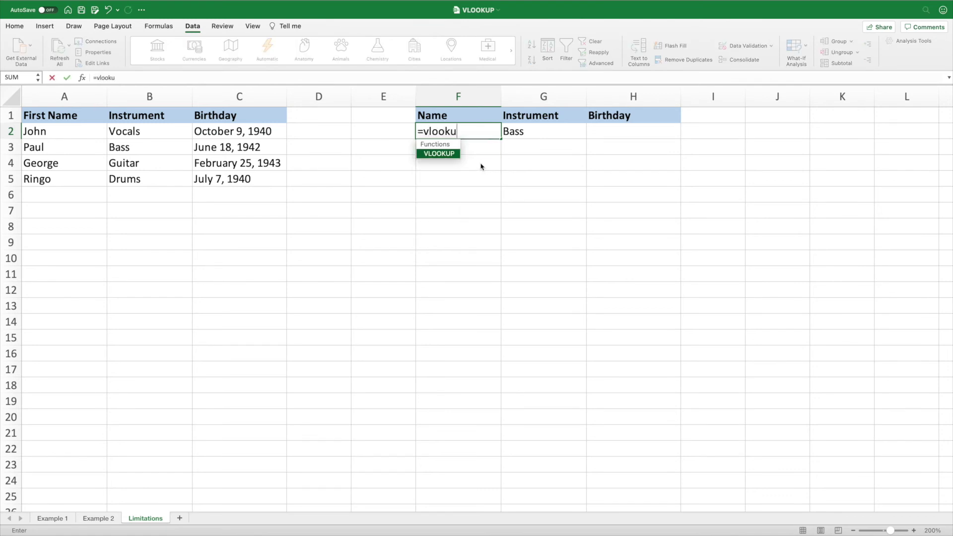
{"action": "left_click", "coordinate": [522, 132]}
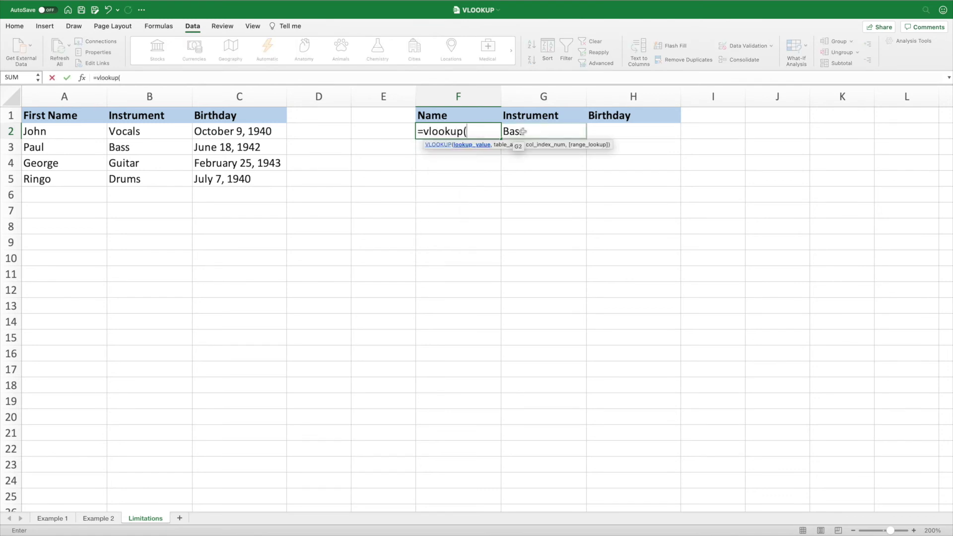
{"action": "type", "text": ","}
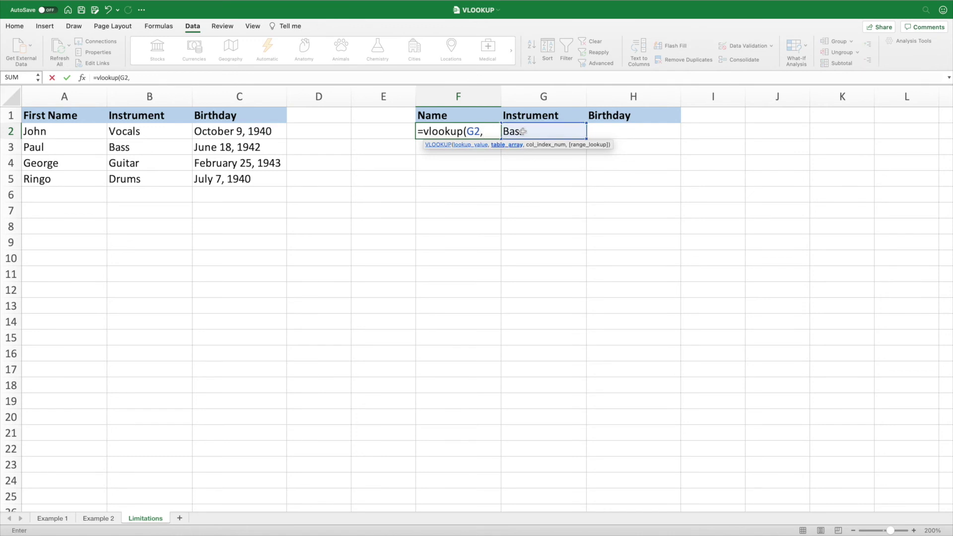
{"action": "left_click_drag", "start_coordinate": [156, 99], "coordinate": [208, 102]}
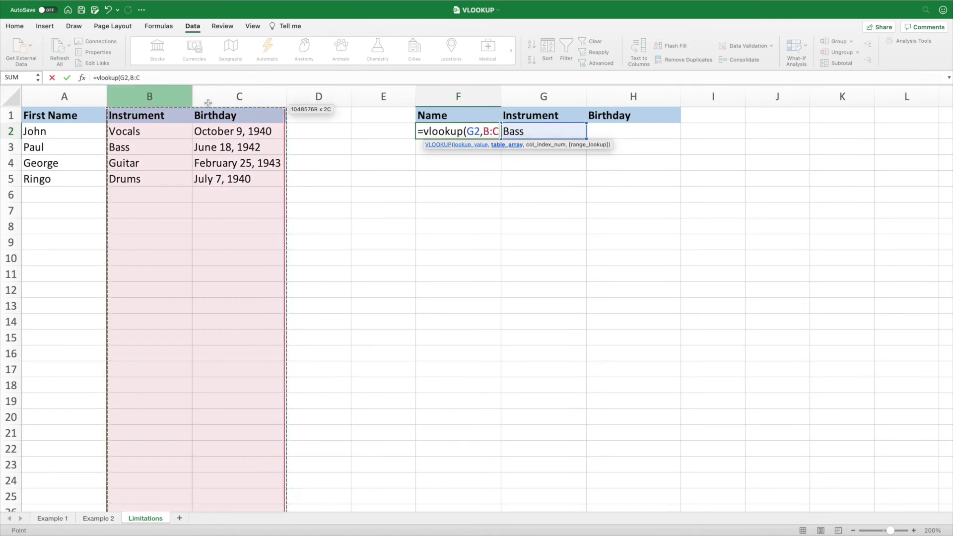
{"action": "type", "text": ","}
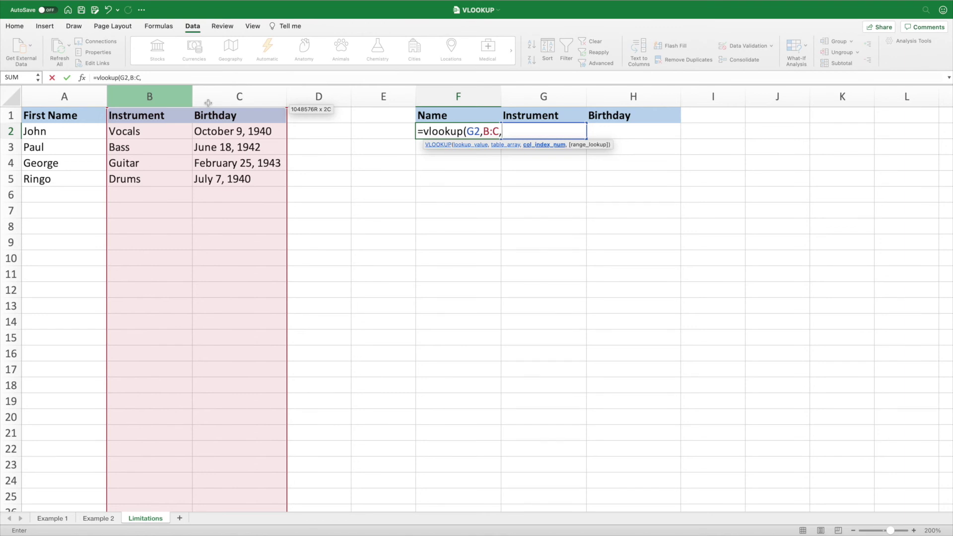
{"action": "key", "text": "Escape"}
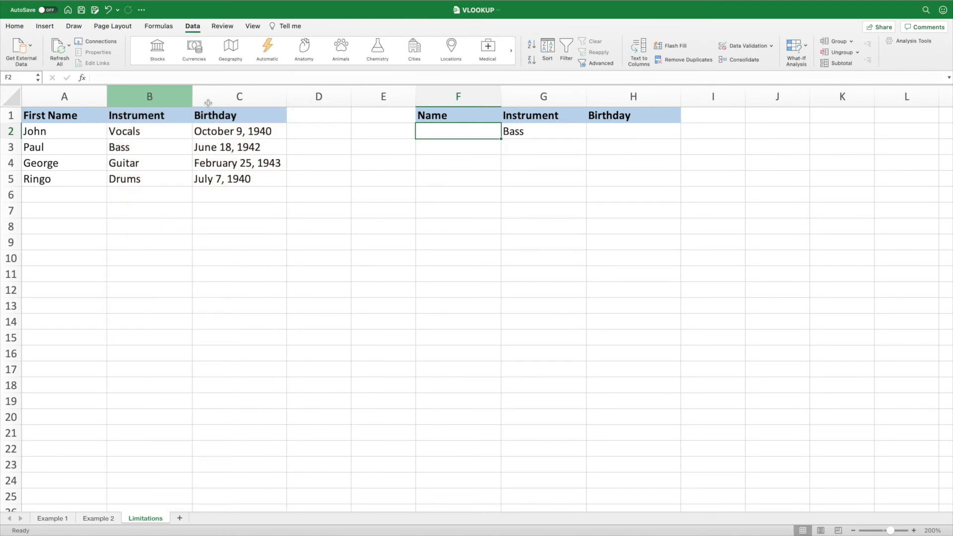
Clear the Instrument lookup value in G2
{"action": "key", "text": "Right"}
{"action": "key", "text": "Delete"}
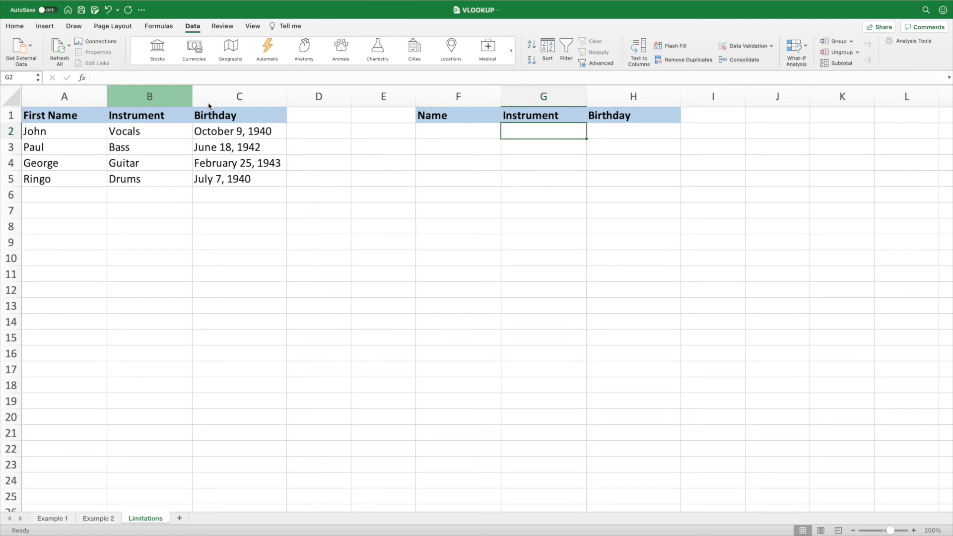
Add a record in row 6 with the same first name as A4, instrument Guitar, and a birthday one day before C4's
{"action": "left_click", "coordinate": [53, 197]}
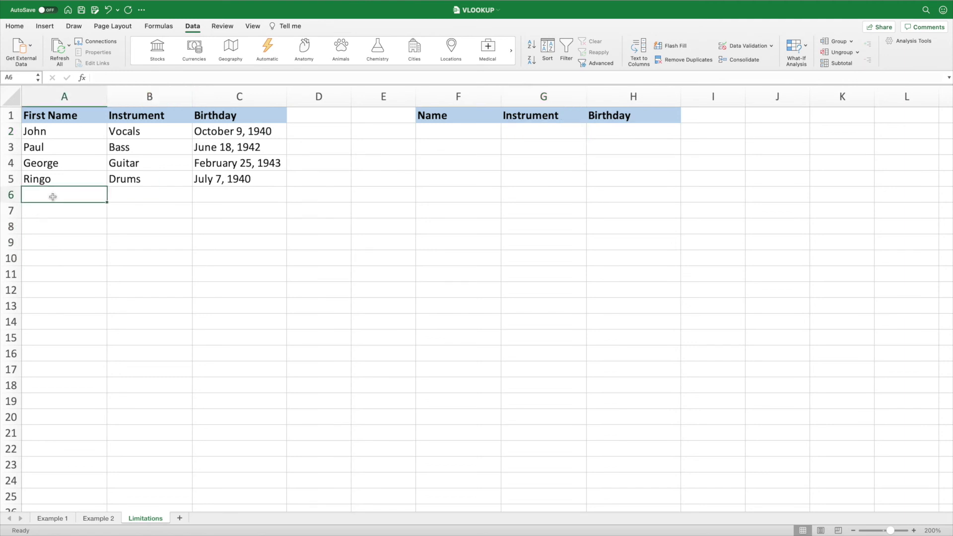
{"action": "type", "text": "George"}
{"action": "key", "text": "Tab"}
{"action": "type", "text": "G"}
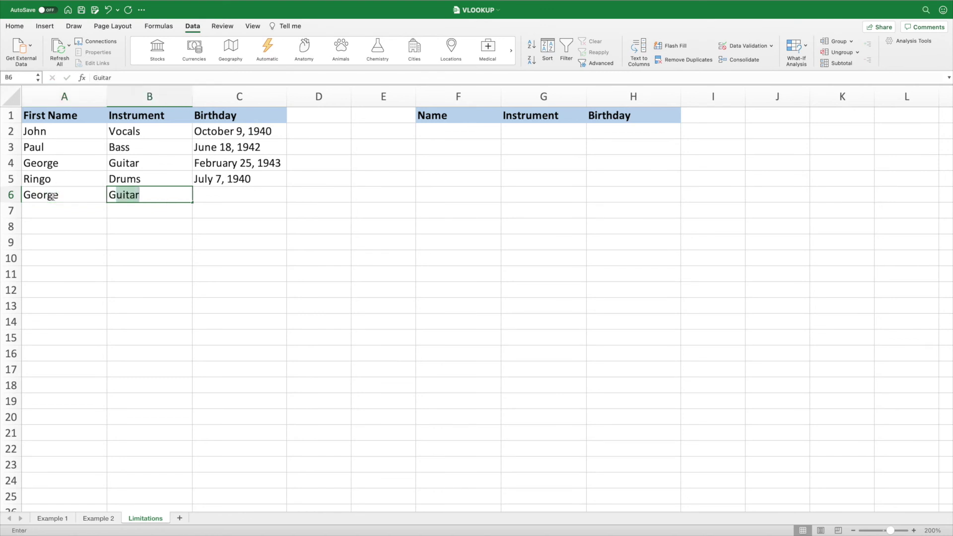
{"action": "type", "text": "uitar"}
{"action": "key", "text": "Tab"}
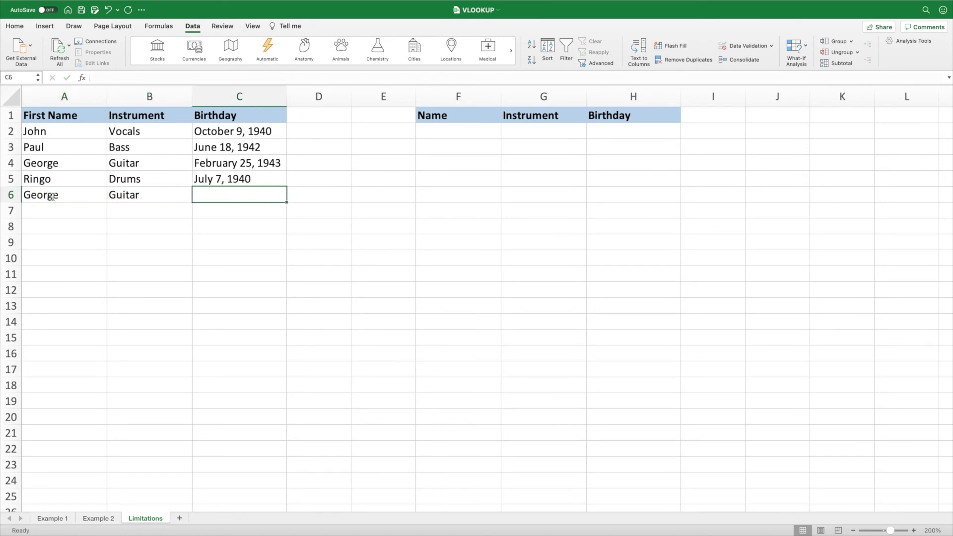
{"action": "type", "text": "2/24/43"}
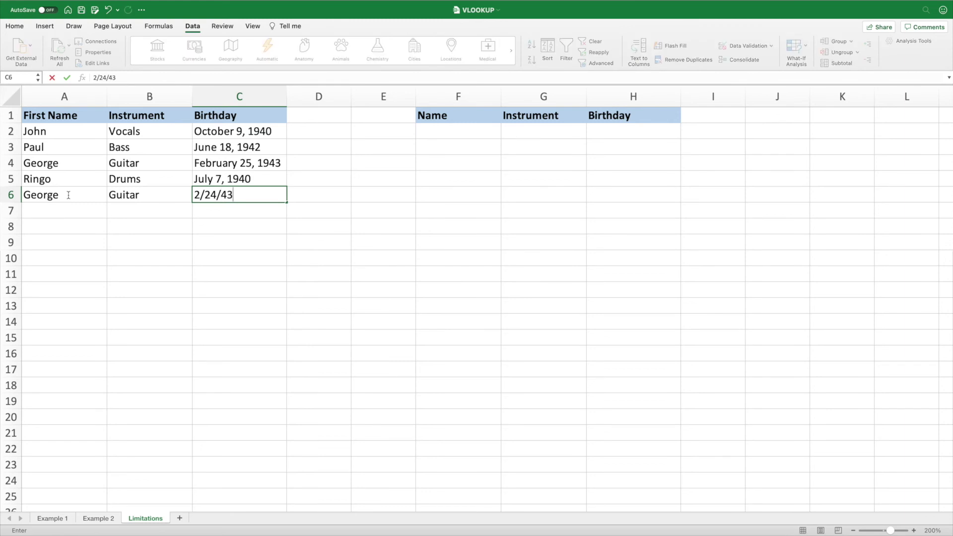
{"action": "key", "text": "Return"}
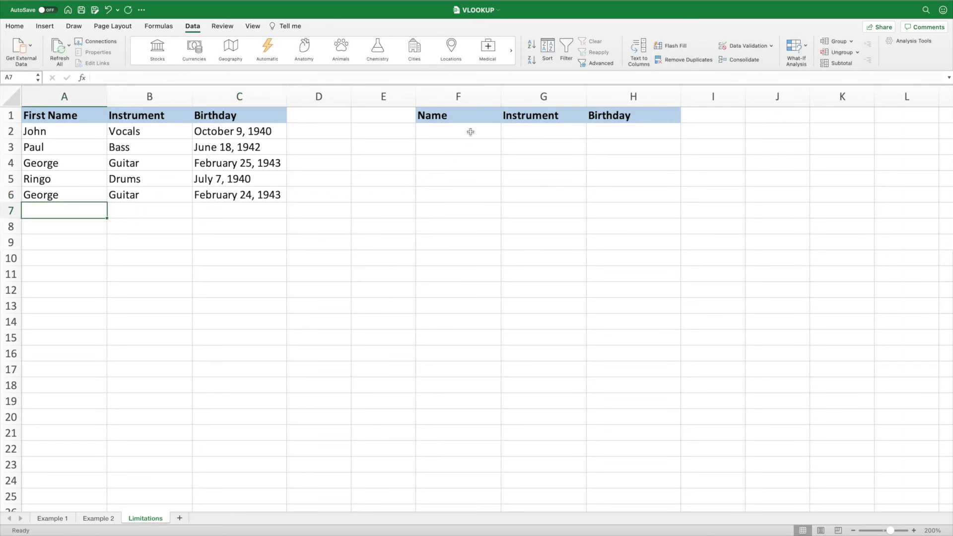
Enter the duplicated first name from A4 as the lookup name in F2
{"action": "left_click", "coordinate": [471, 130]}
{"action": "type", "text": "George"}
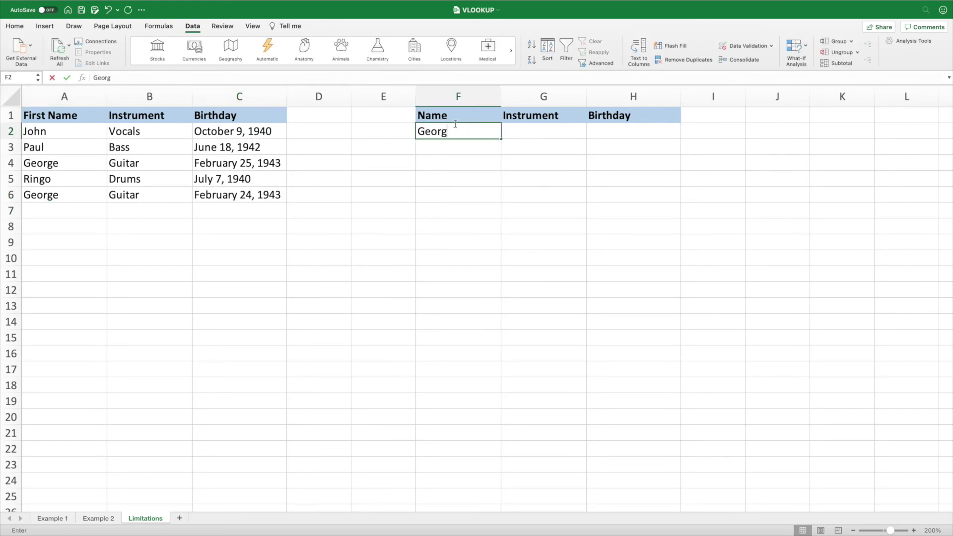
{"action": "key", "text": "Tab"}
In H2, enter a VLOOKUP of F2 in columns A:C that returns column 3 with FALSE for an exact match
{"action": "key", "text": "Tab"}
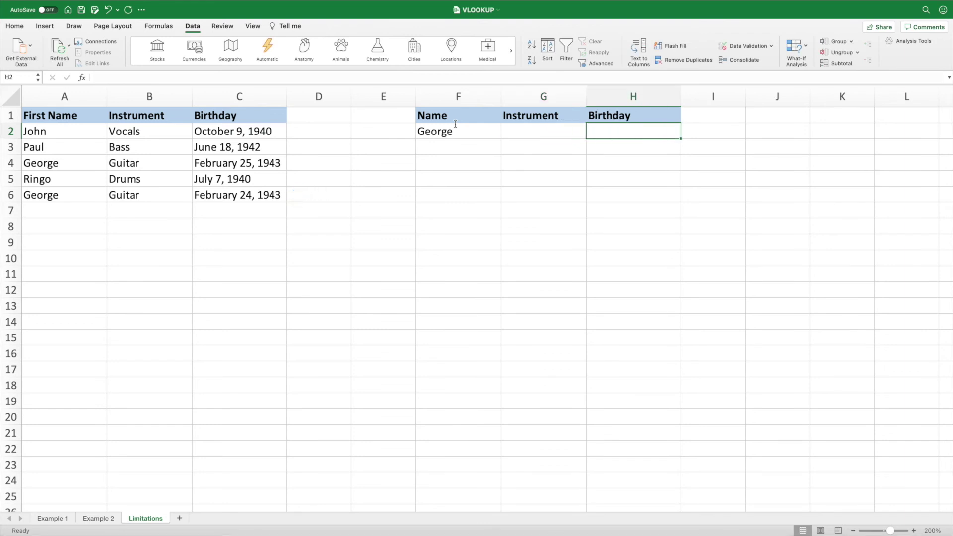
{"action": "type", "text": "=vlookup("}
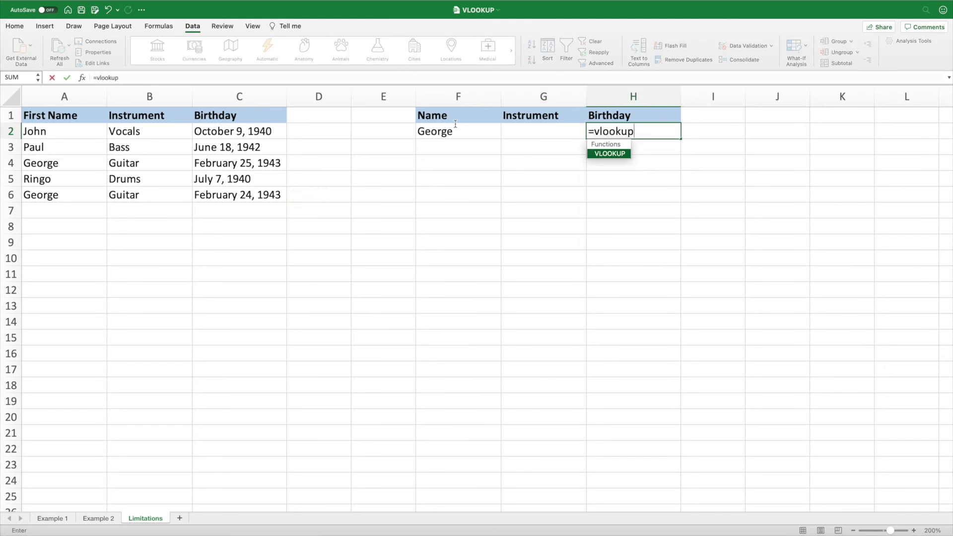
{"action": "left_click", "coordinate": [454, 129]}
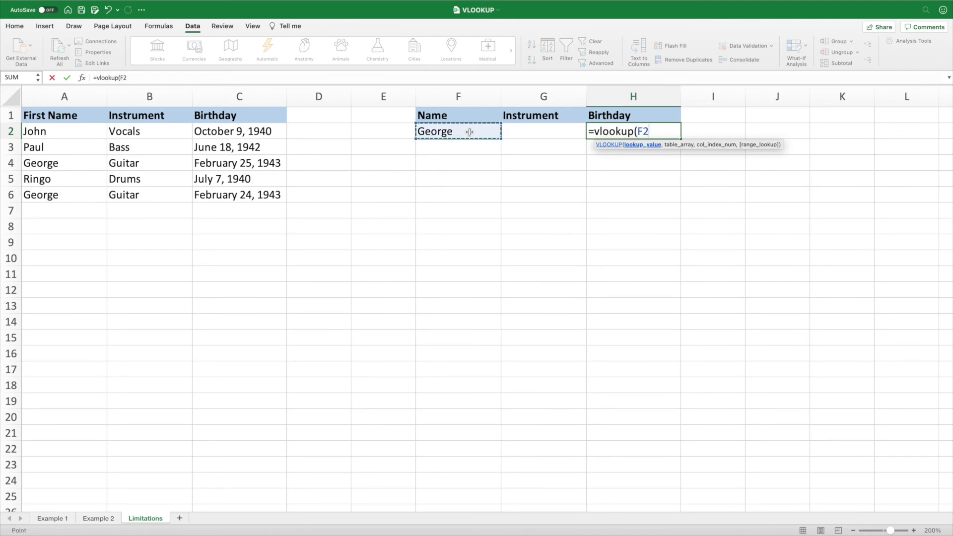
{"action": "type", "text": ","}
{"action": "left_click_drag", "start_coordinate": [64, 97], "coordinate": [224, 98]}
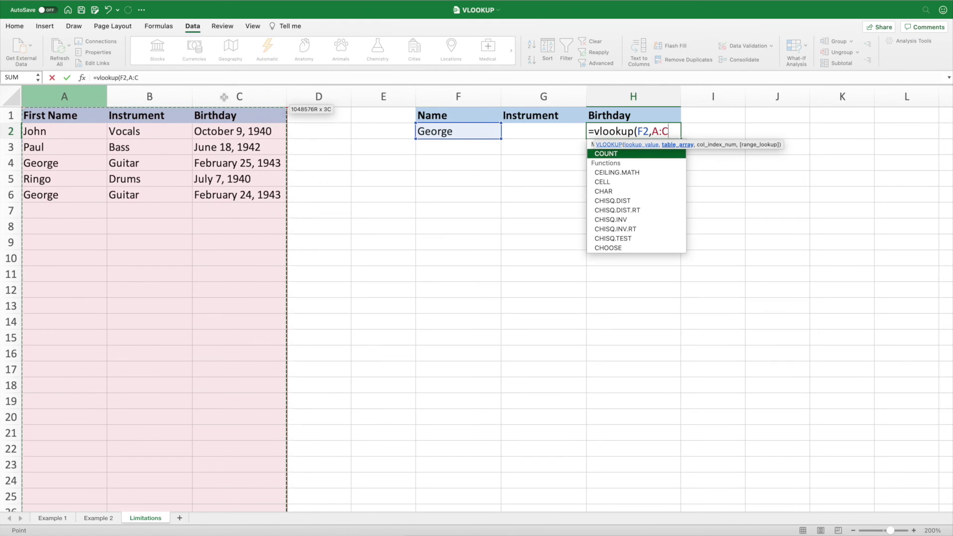
{"action": "type", "text": ",3,"}
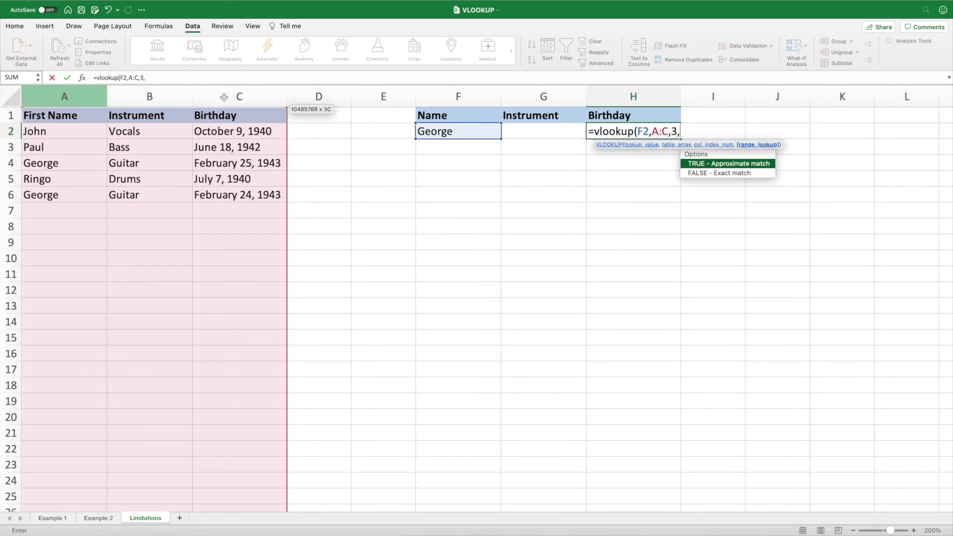
{"action": "key", "text": "Down"}
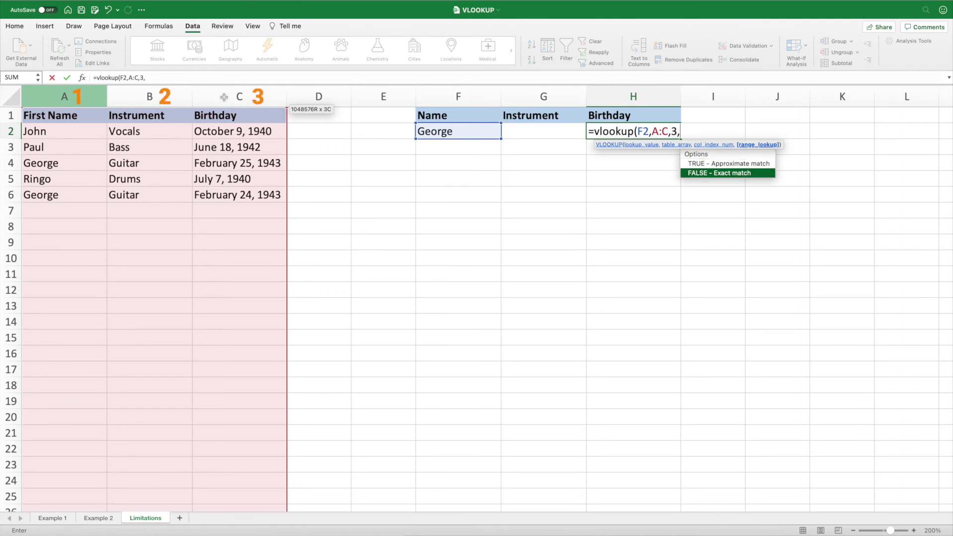
{"action": "key", "text": "Tab"}
{"action": "type", "text": ")"}
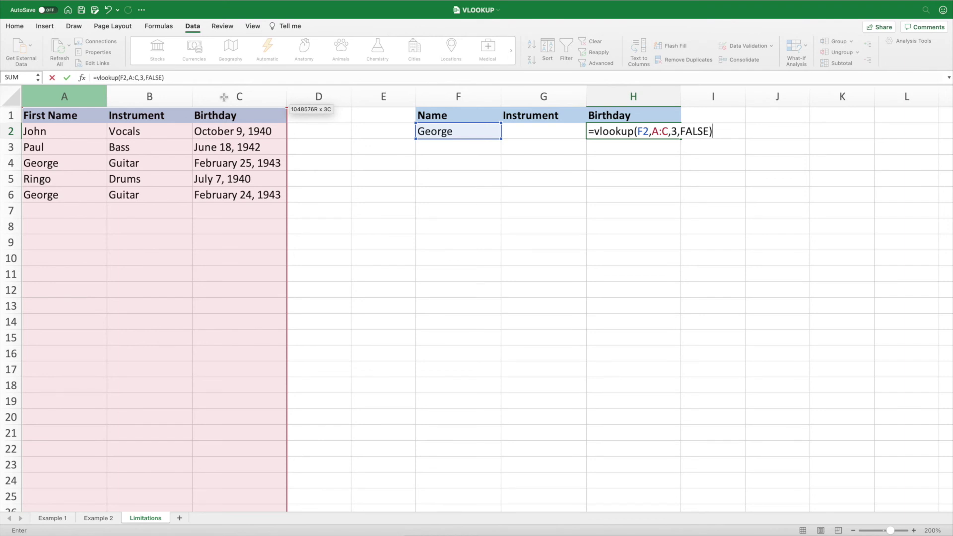
{"action": "key", "text": "Return"}
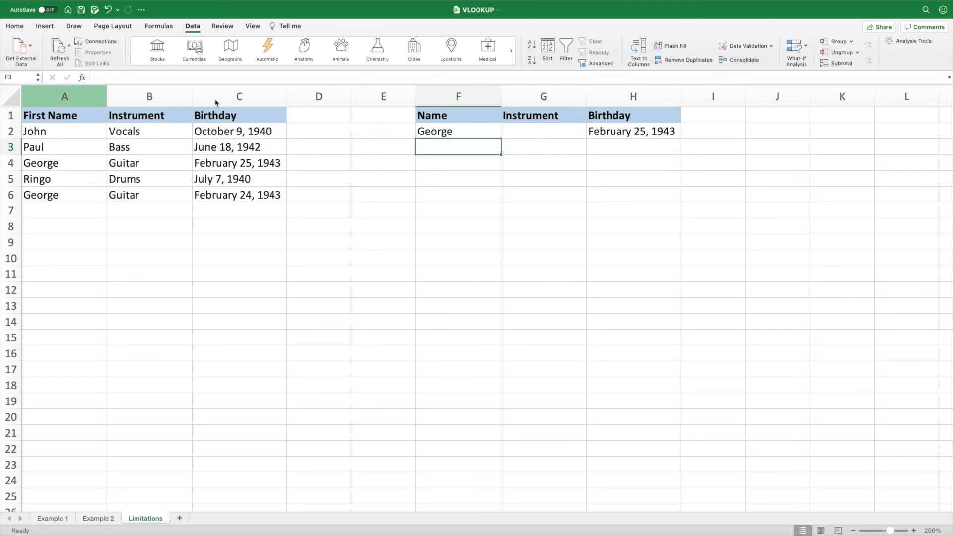
In G2, enter a VLOOKUP of F2 in columns A:B that returns column 2 with FALSE for an exact match
{"action": "left_click", "coordinate": [542, 131]}
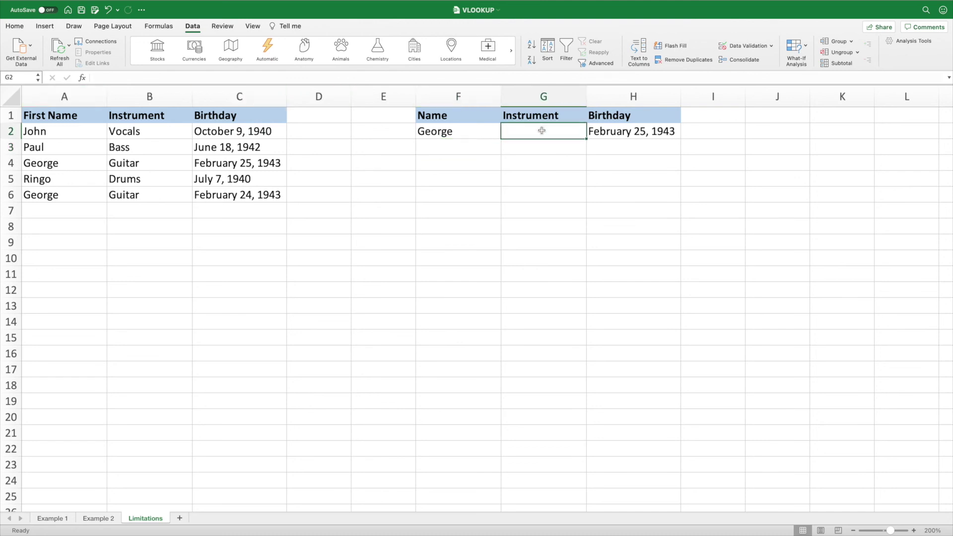
{"action": "type", "text": "=vlookup("}
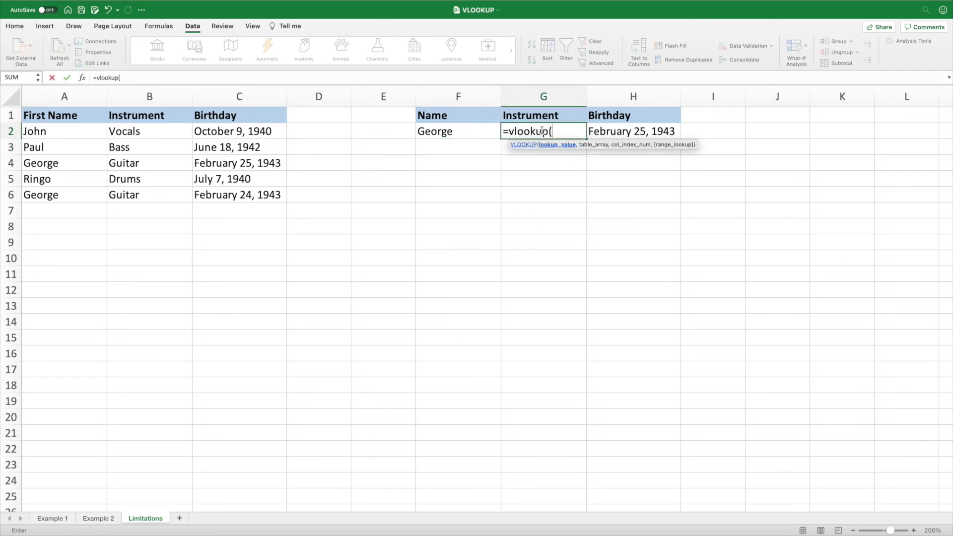
{"action": "left_click", "coordinate": [487, 131]}
{"action": "type", "text": ","}
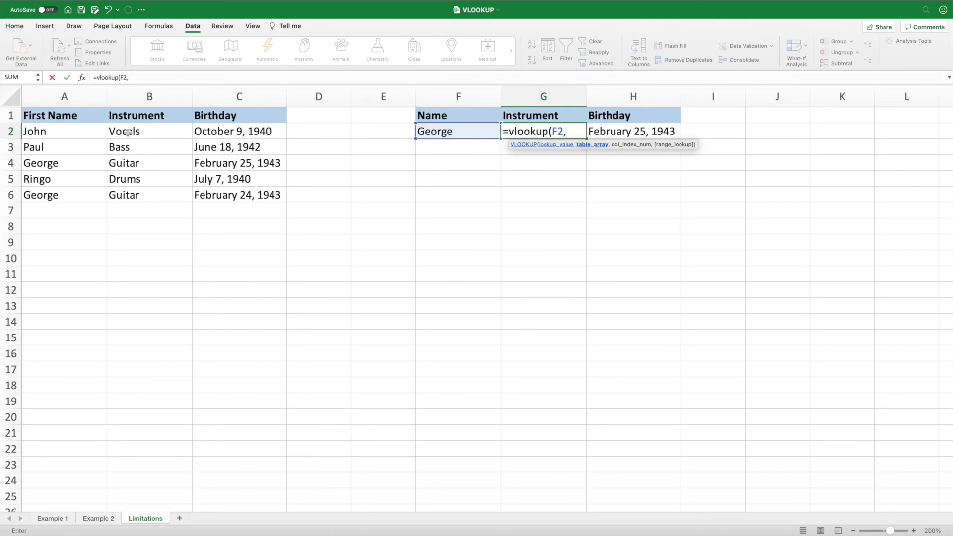
{"action": "left_click_drag", "start_coordinate": [116, 100], "coordinate": [132, 99]}
{"action": "type", "text": ",2,false"}
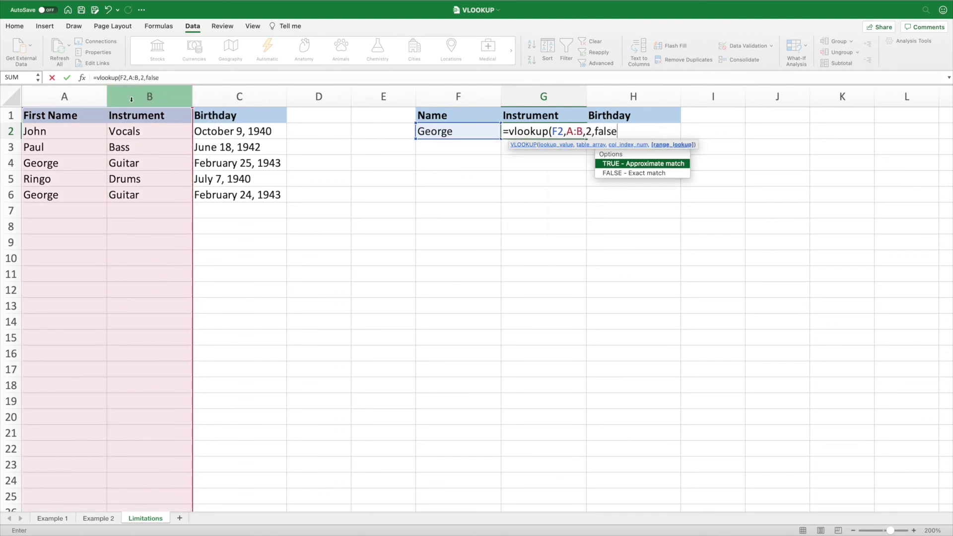
{"action": "key", "text": "Return"}
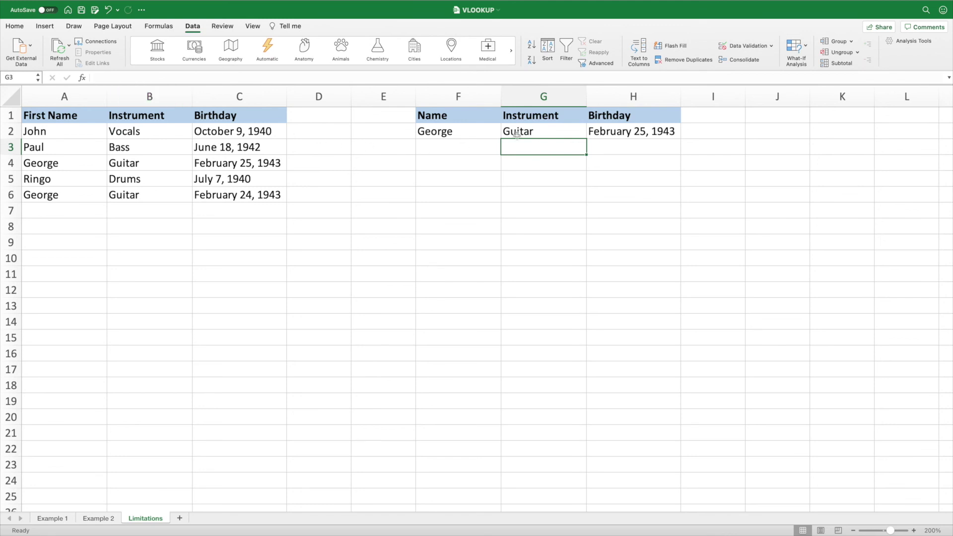
Change the instrument in B6 to Bass
{"action": "left_click", "coordinate": [621, 130]}
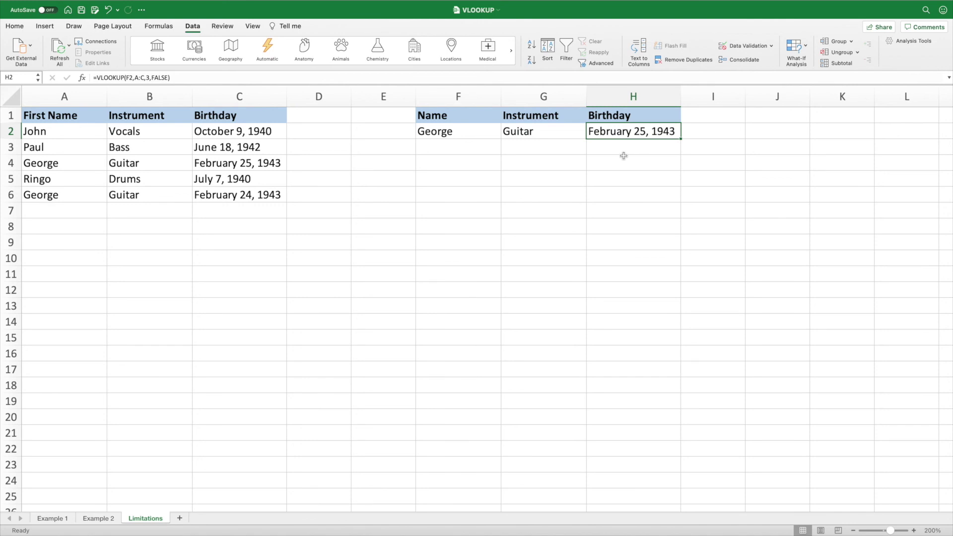
{"action": "left_click", "coordinate": [185, 192]}
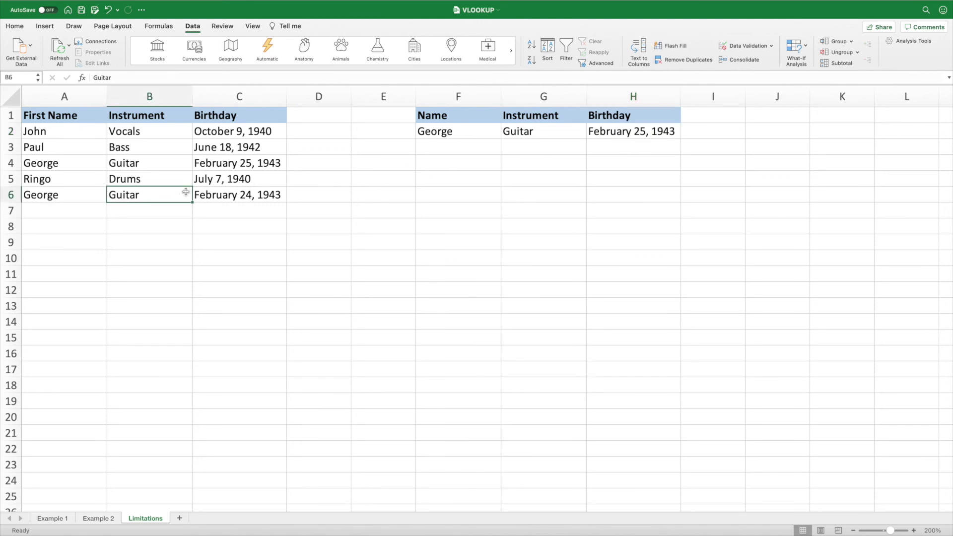
{"action": "type", "text": "Bass"}
{"action": "key", "text": "Return"}
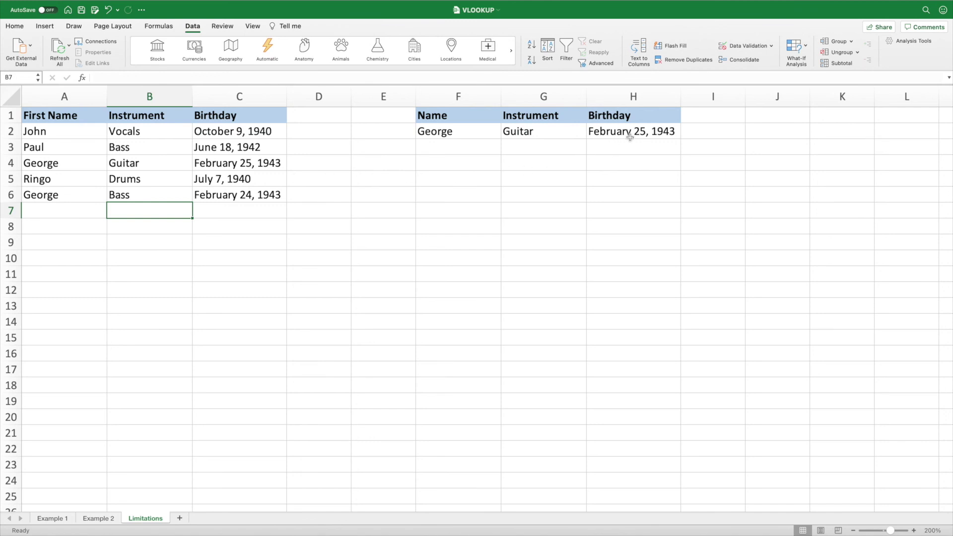
Replace the Instrument formula in G2 with the text Bass
{"action": "left_click", "coordinate": [650, 133]}
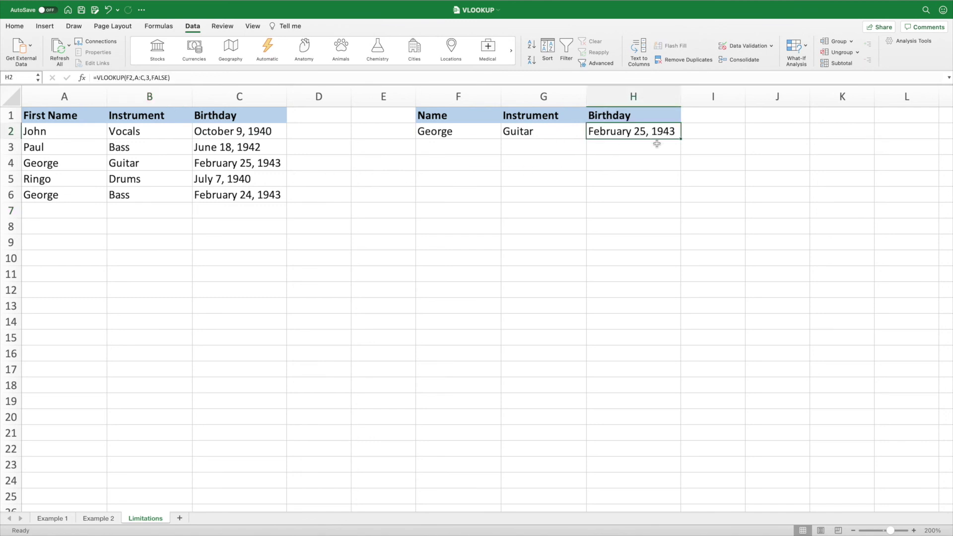
{"action": "left_click", "coordinate": [566, 131]}
{"action": "type", "text": "Ba"}
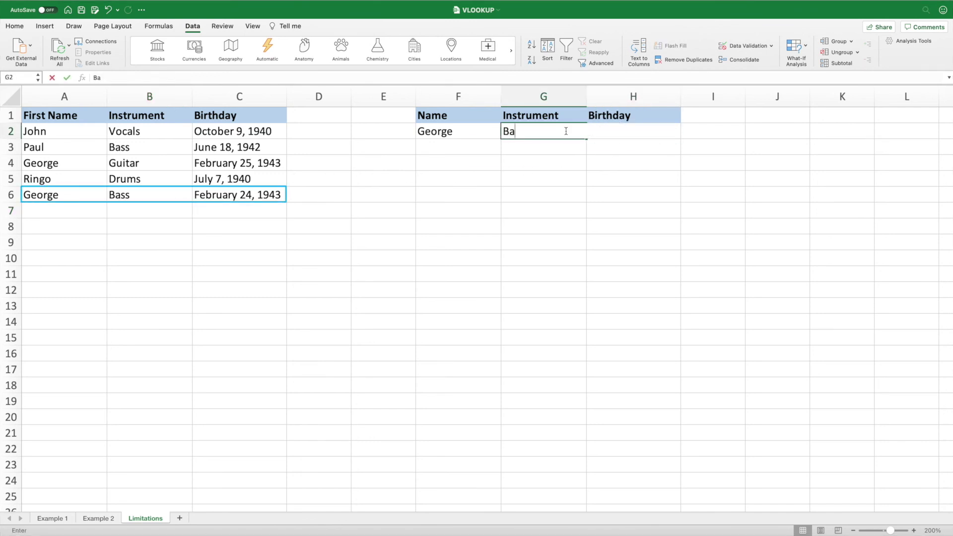
{"action": "type", "text": "ss"}
{"action": "key", "text": "Tab"}
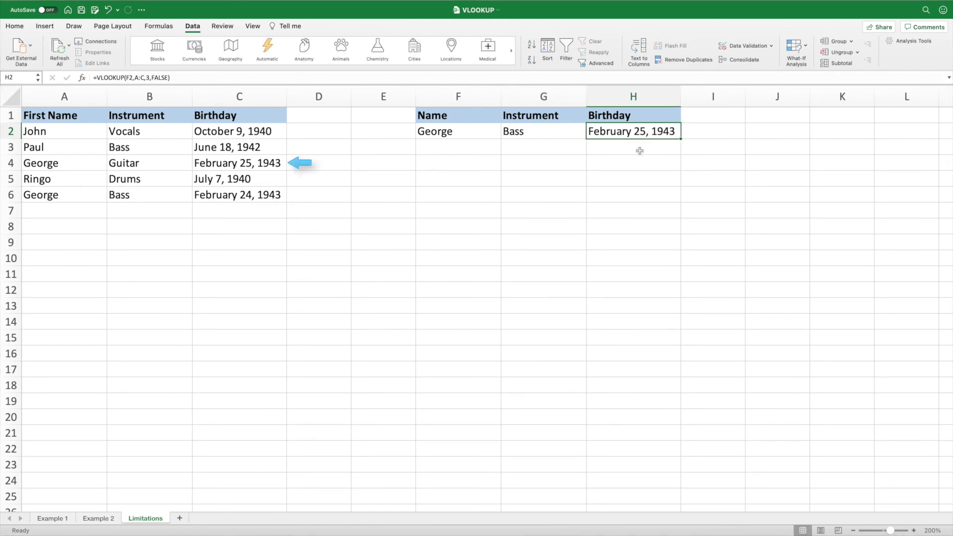
Replace the Birthday formula in H2 with =VLOOKUP(G2,B:C,2,FALSE), and select H2 again
{"action": "type", "text": "=vlookup("}
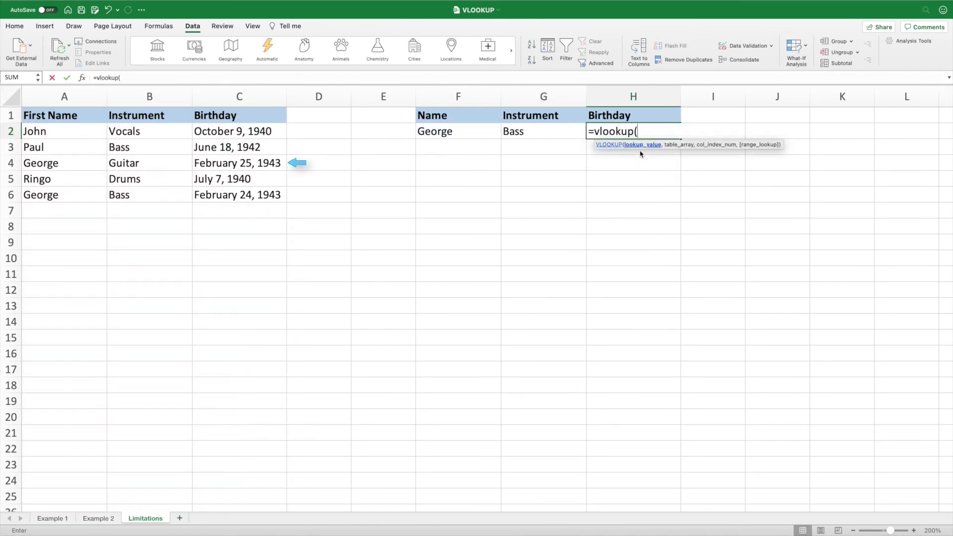
{"action": "left_click", "coordinate": [548, 132]}
{"action": "type", "text": ","}
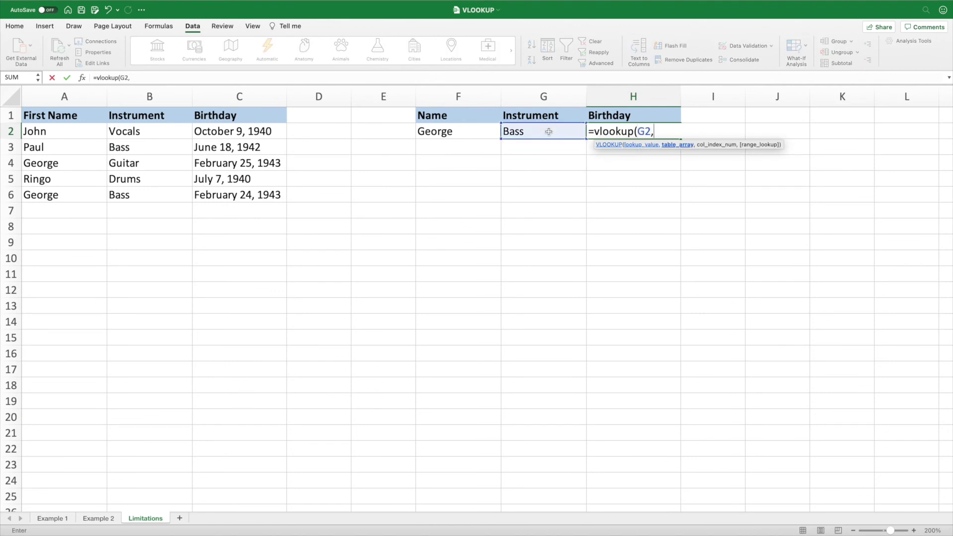
{"action": "left_click_drag", "start_coordinate": [149, 97], "coordinate": [209, 99]}
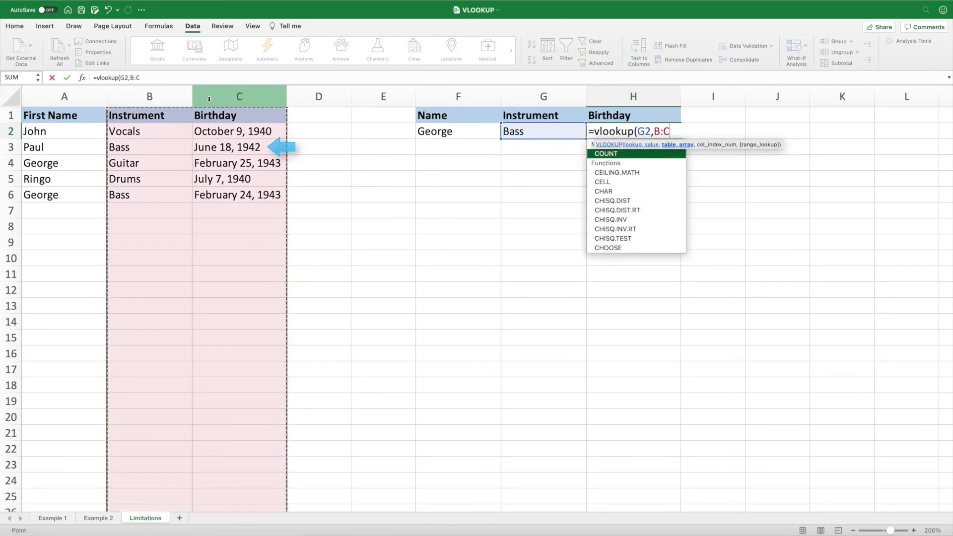
{"action": "type", "text": ",2,false)"}
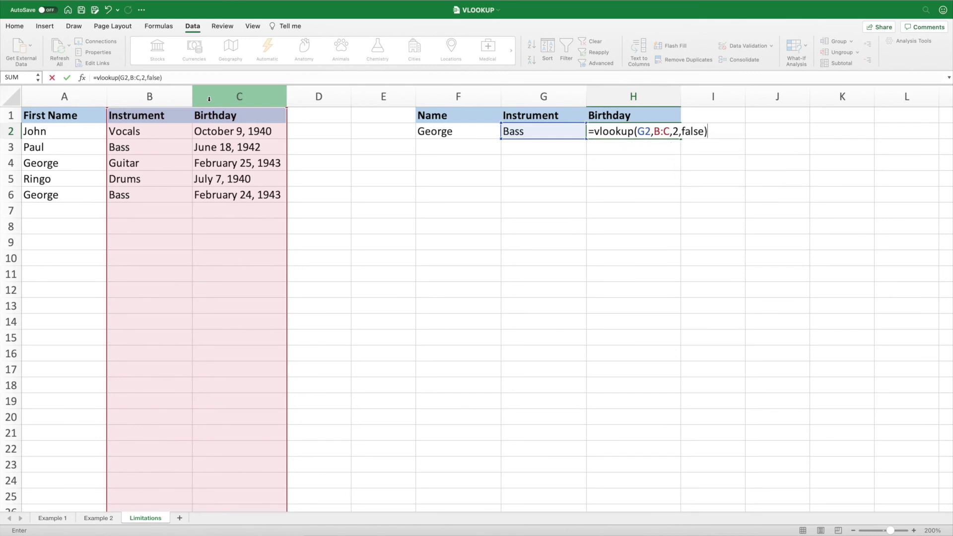
{"action": "key", "text": "Return"}
{"action": "key", "text": "Up"}
{"action": "key", "text": "Right"}
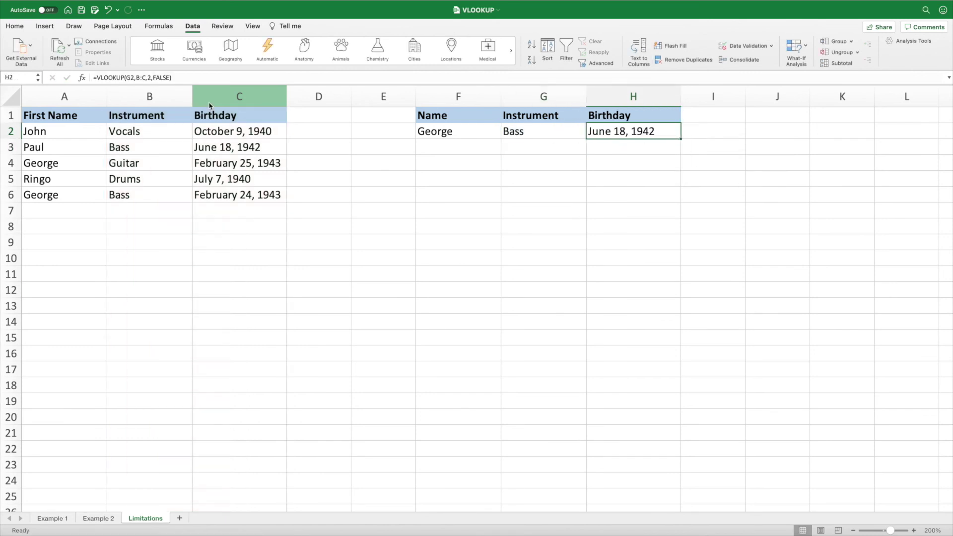